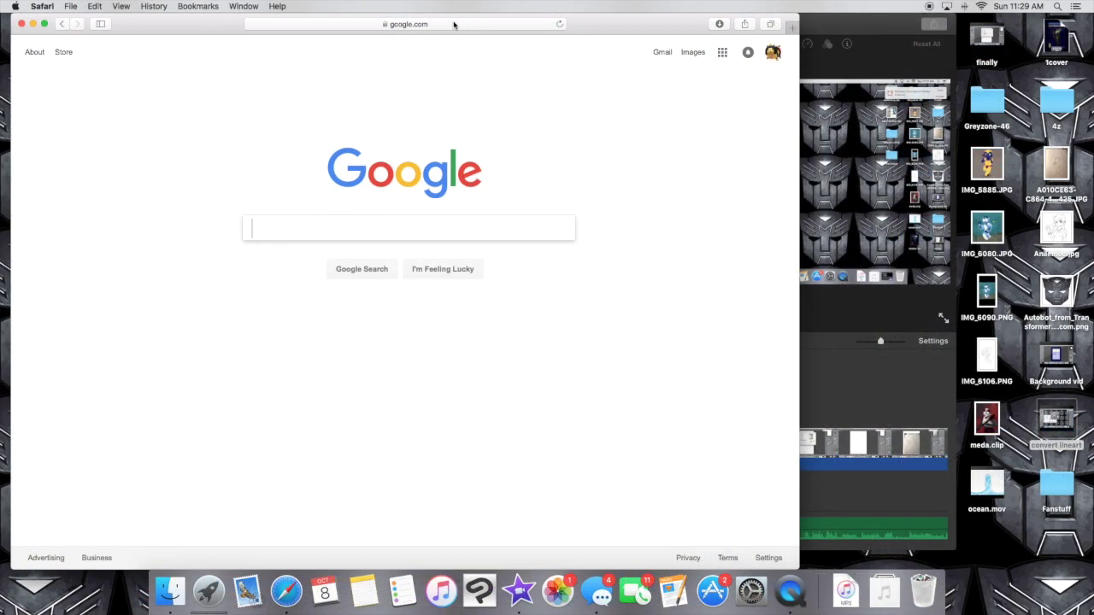
# Step: Go to michaels.com in Safari and dismiss the app promotion popup
pyautogui.click(454, 24)
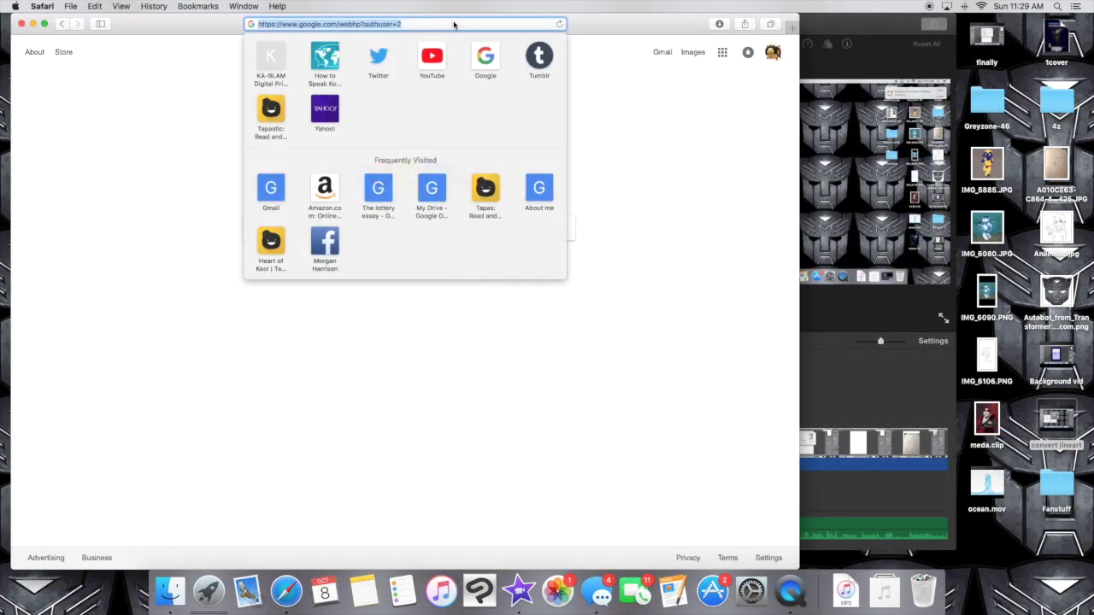
pyautogui.write('michaels')
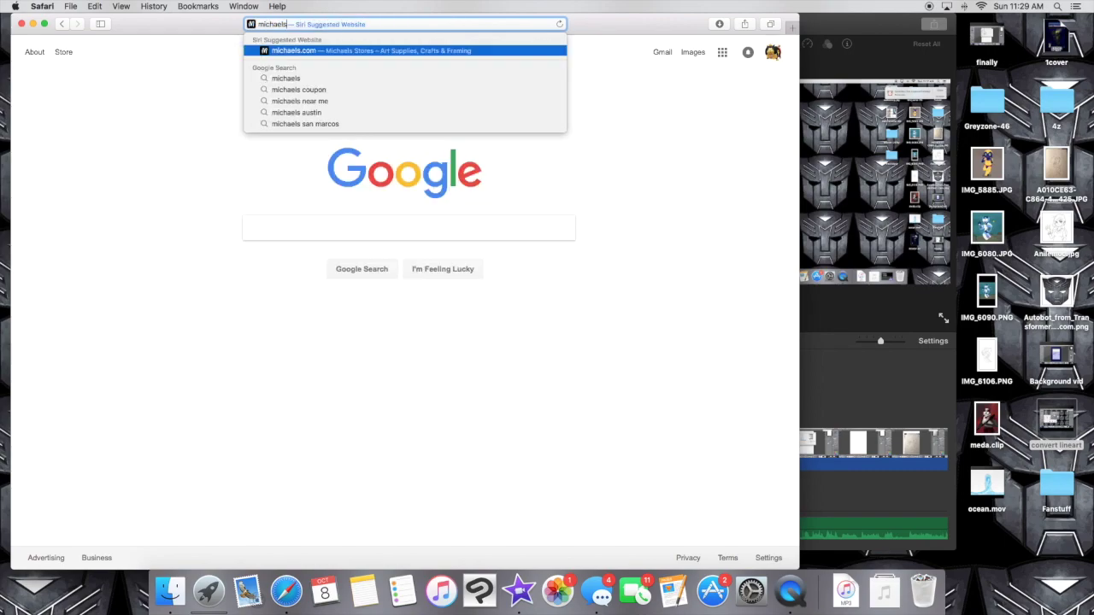
pyautogui.press('Return')
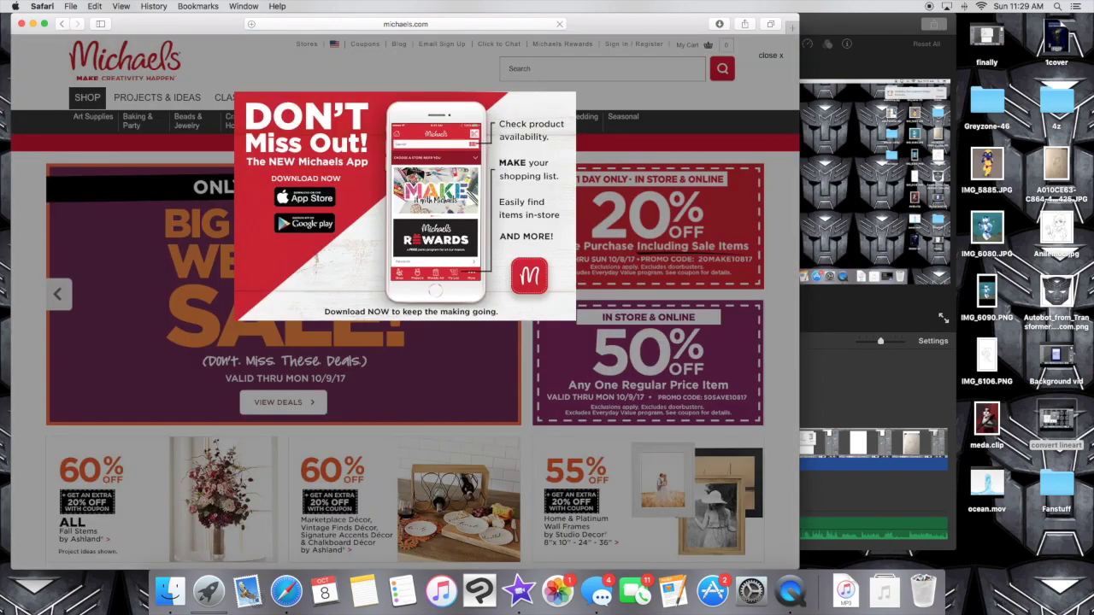
pyautogui.click(412, 368)
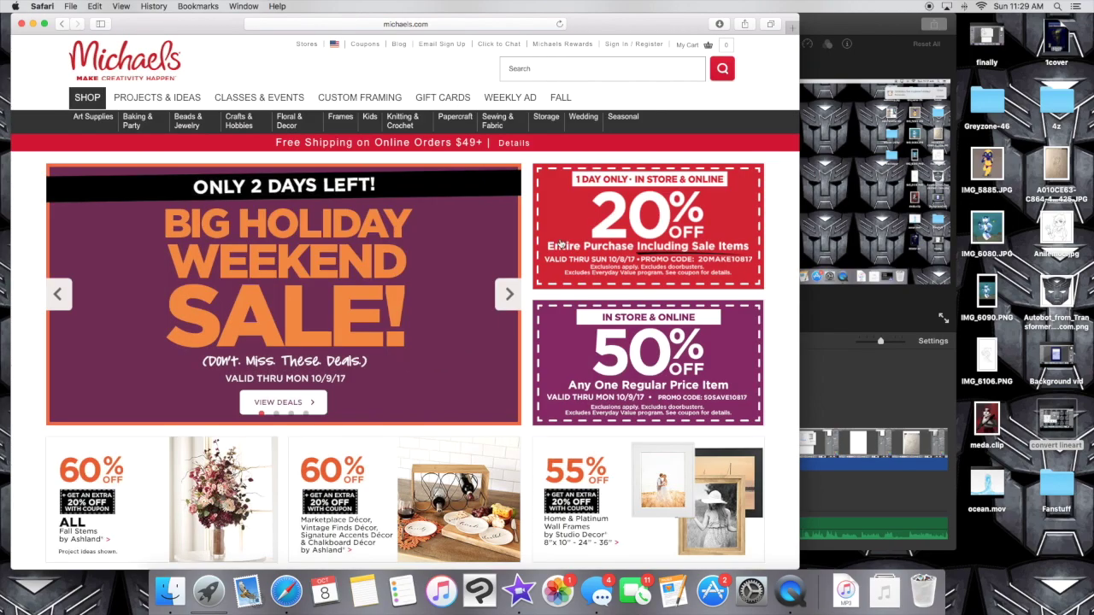
# Step: Search the Michaels site for 'sketchpad 11x14'
pyautogui.click(507, 72)
pyautogui.write('sekt')
pyautogui.press('BackSpace')
pyautogui.press('BackSpace')
pyautogui.press('BackSpace')
pyautogui.write('ketchpad')
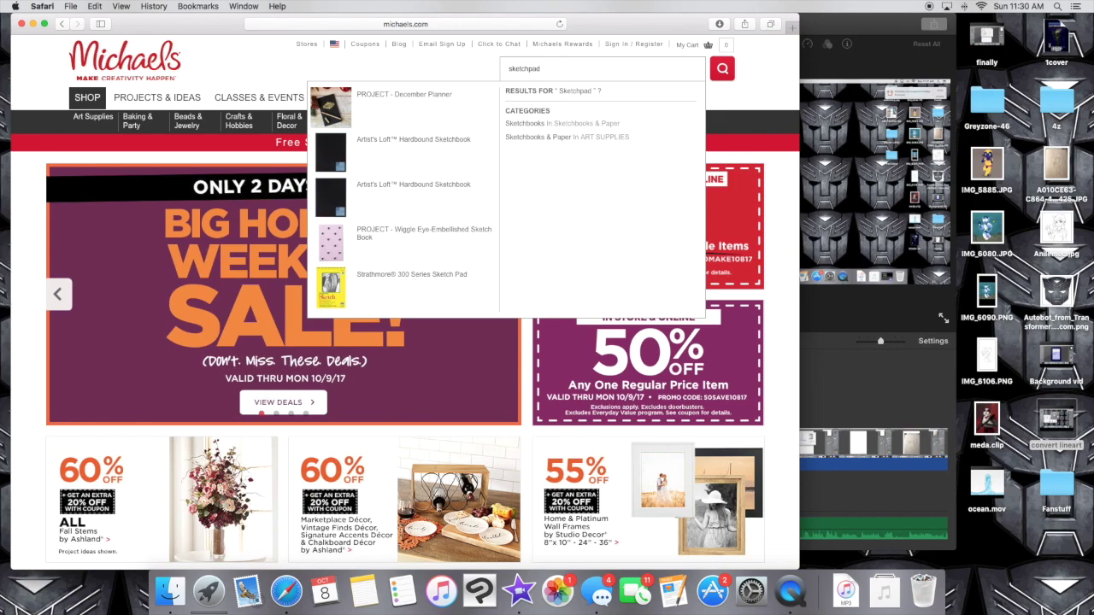
pyautogui.write(' 11x')
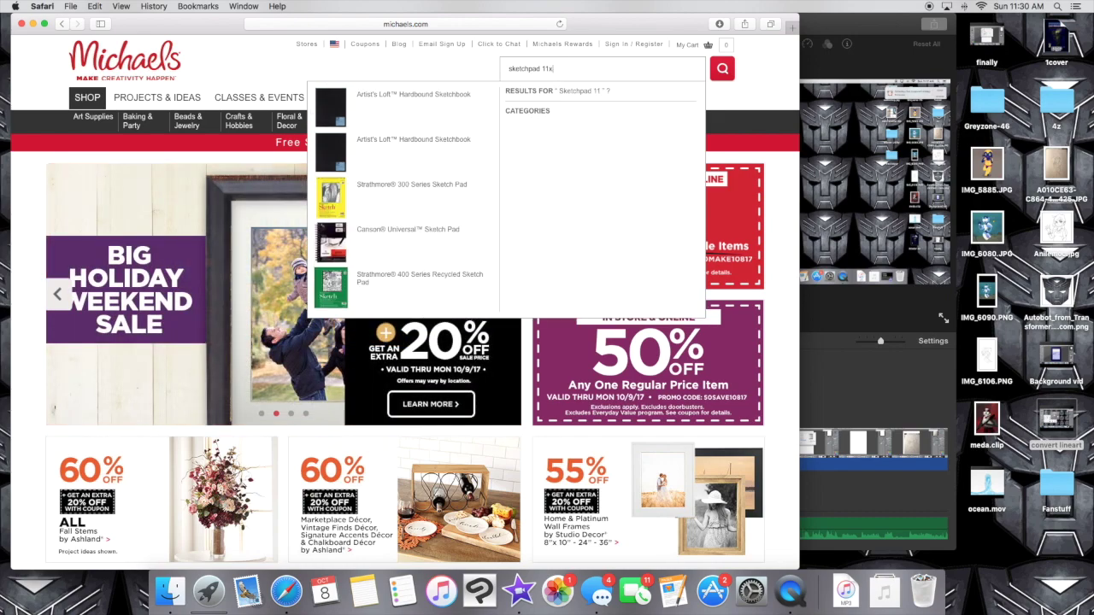
pyautogui.write('14')
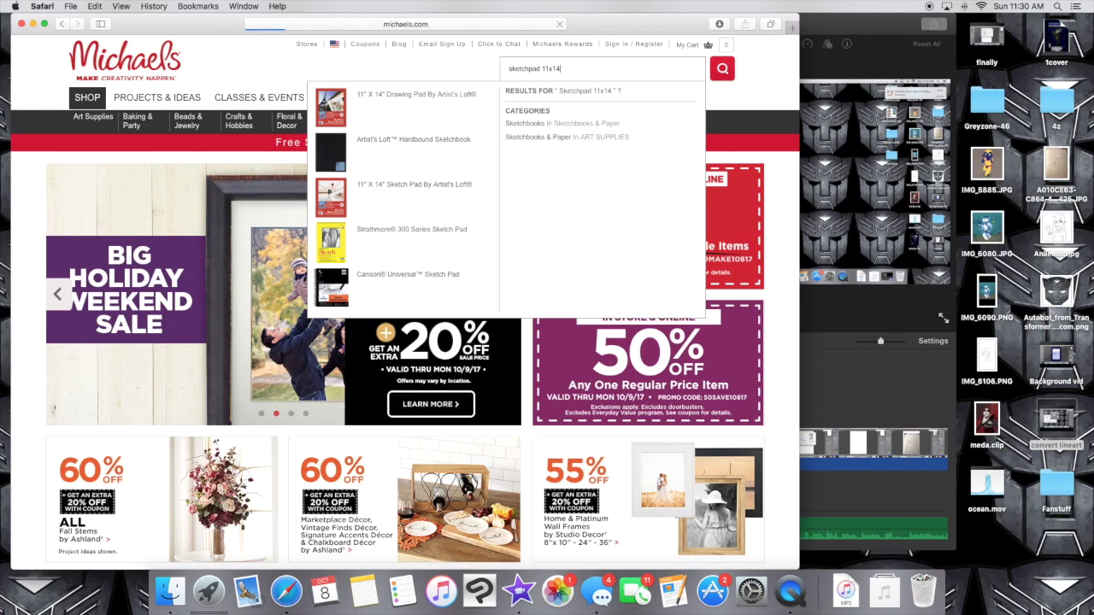
pyautogui.press('Return')
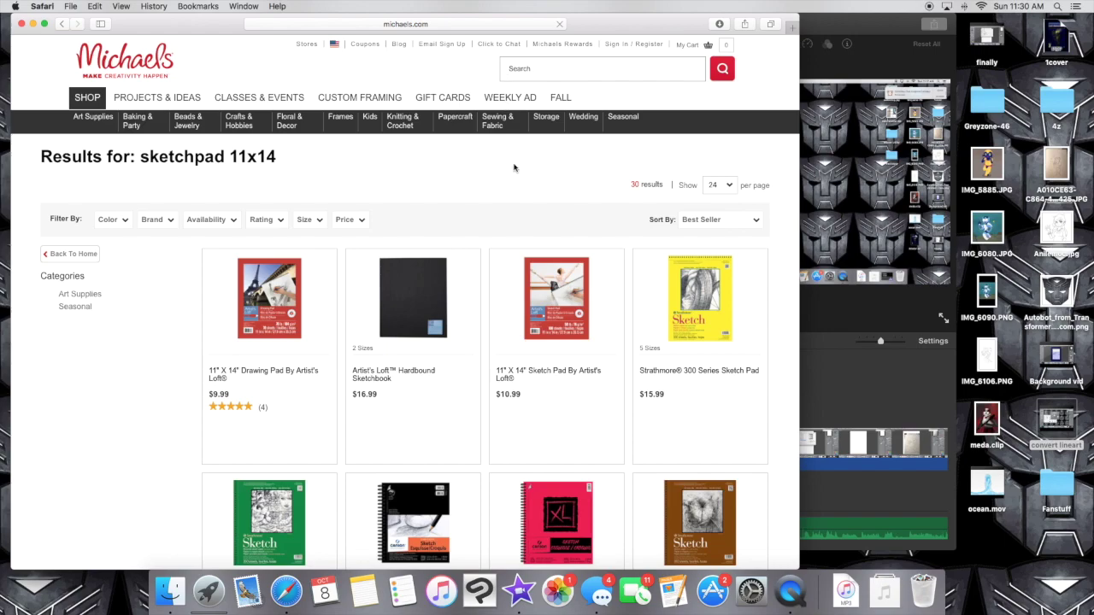
# Step: Scroll down through the sketch pad search results
pyautogui.scroll(-5, 515, 171)
pyautogui.scroll(-3, 519, 184)
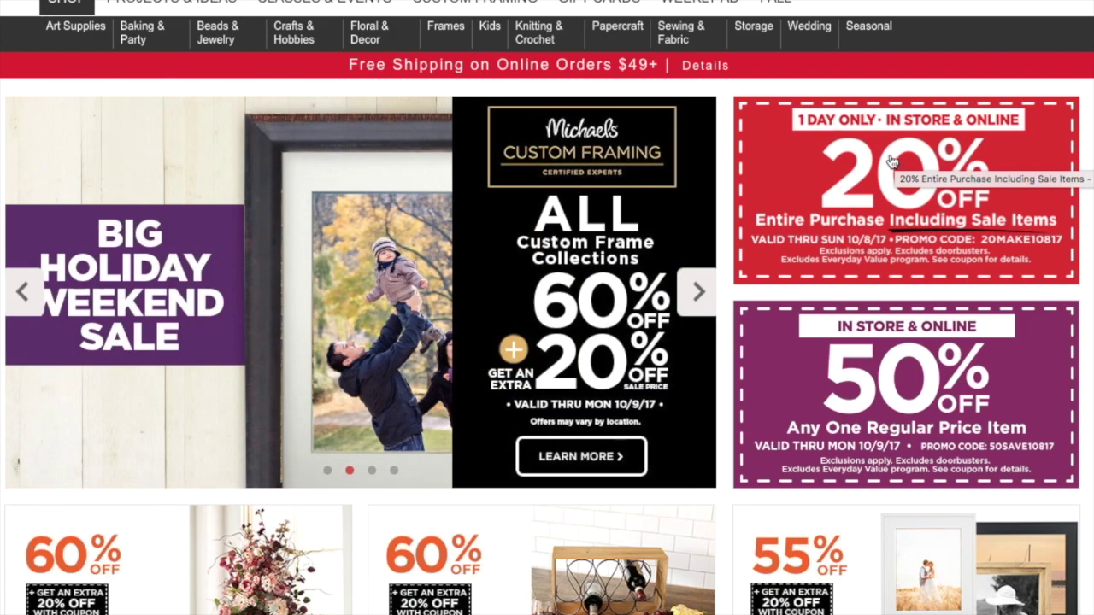
pyautogui.scroll(-6, 895, 358)
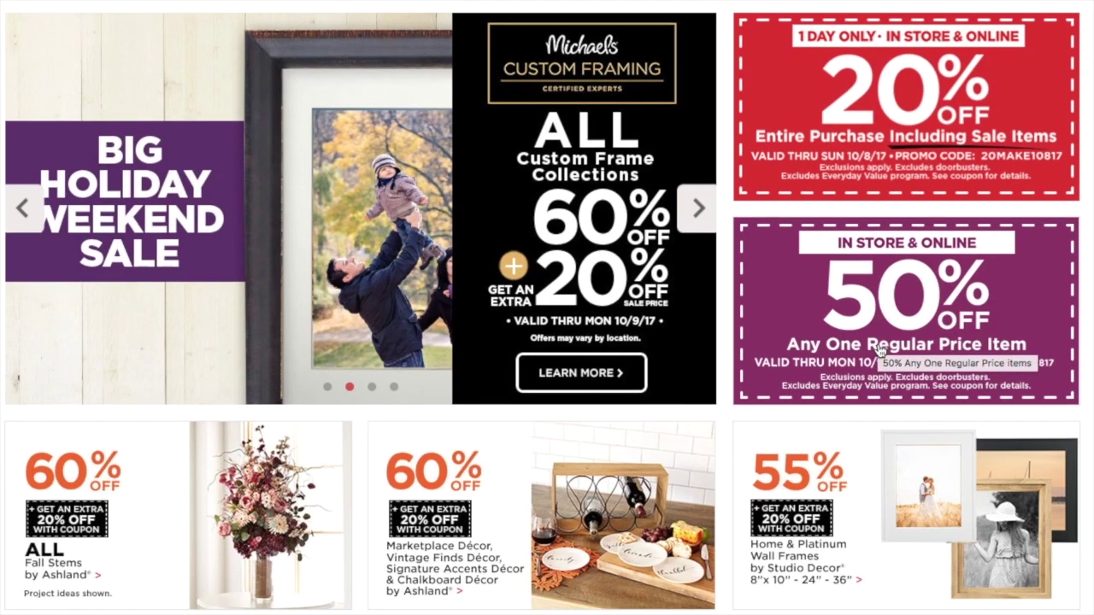
pyautogui.scroll(-7, 880, 351)
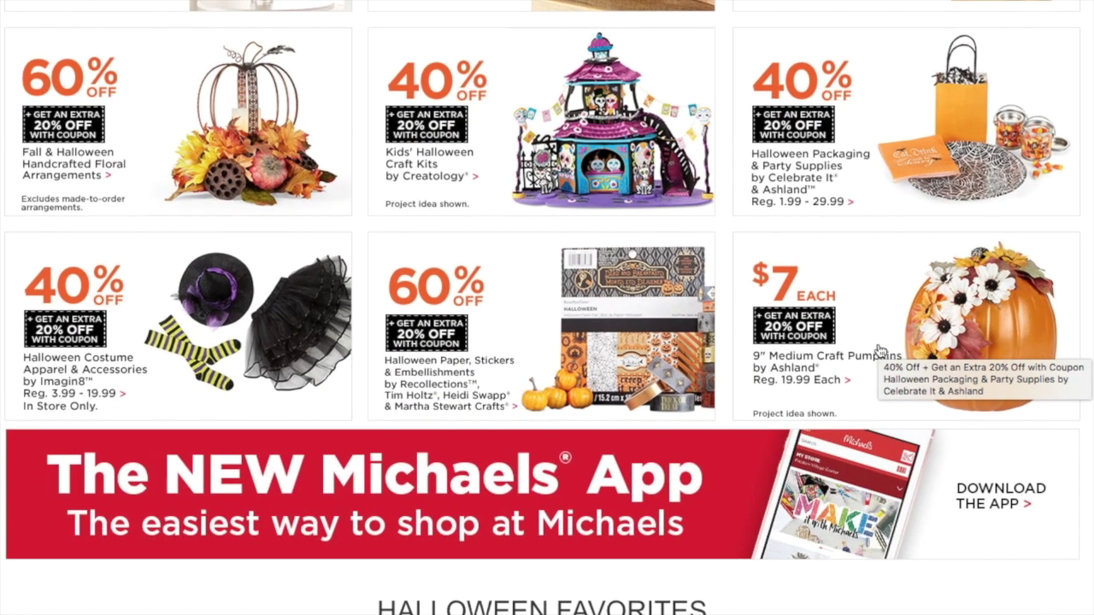
pyautogui.scroll(13, 881, 351)
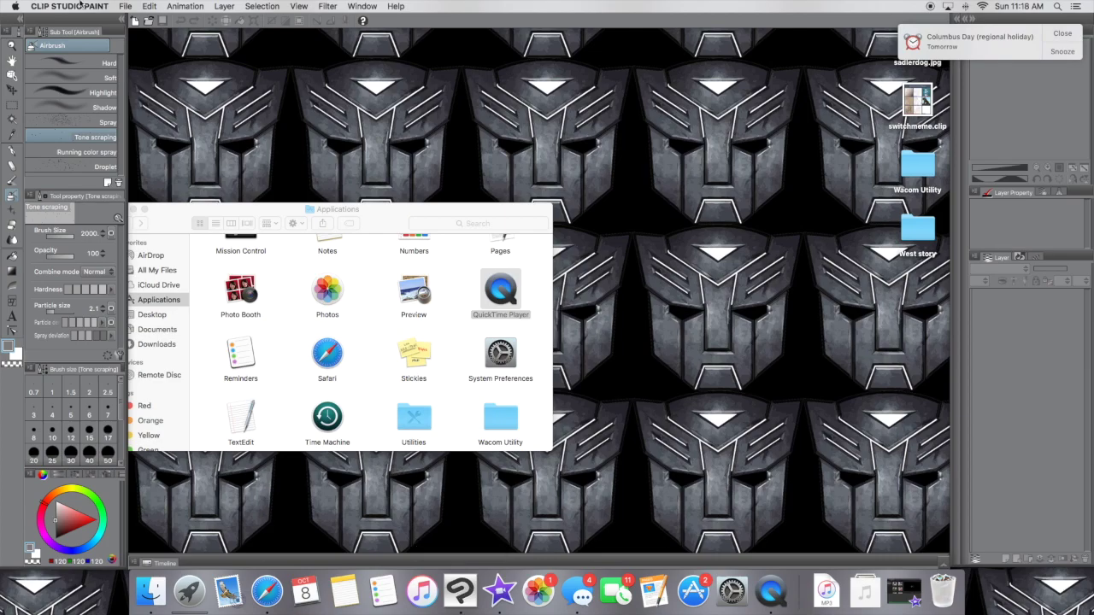
# Step: Create a new A4 canvas (210 × 297 mm, 350 dpi) named 'demo'
pyautogui.click(134, 21)
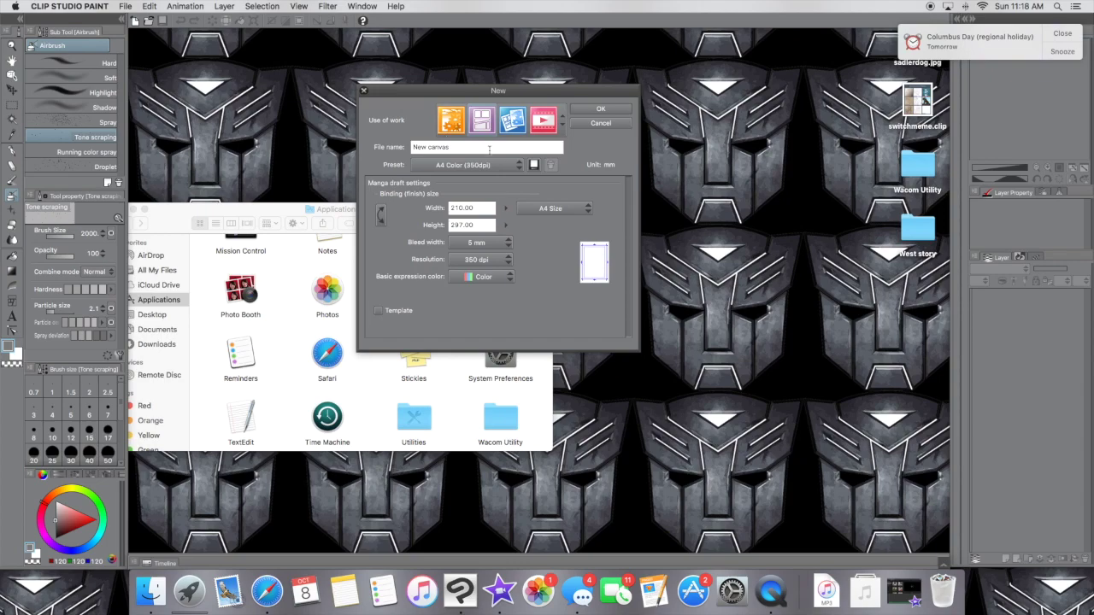
pyautogui.moveTo(489, 149); pyautogui.dragTo(299, 134)
pyautogui.write('d')
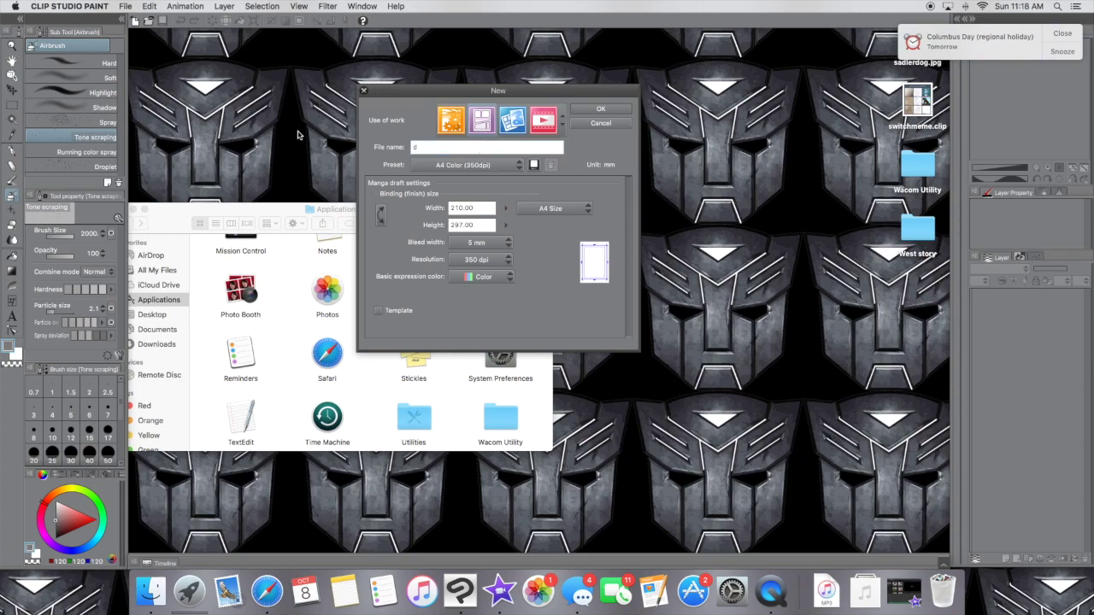
pyautogui.write('emo')
pyautogui.click(599, 111)
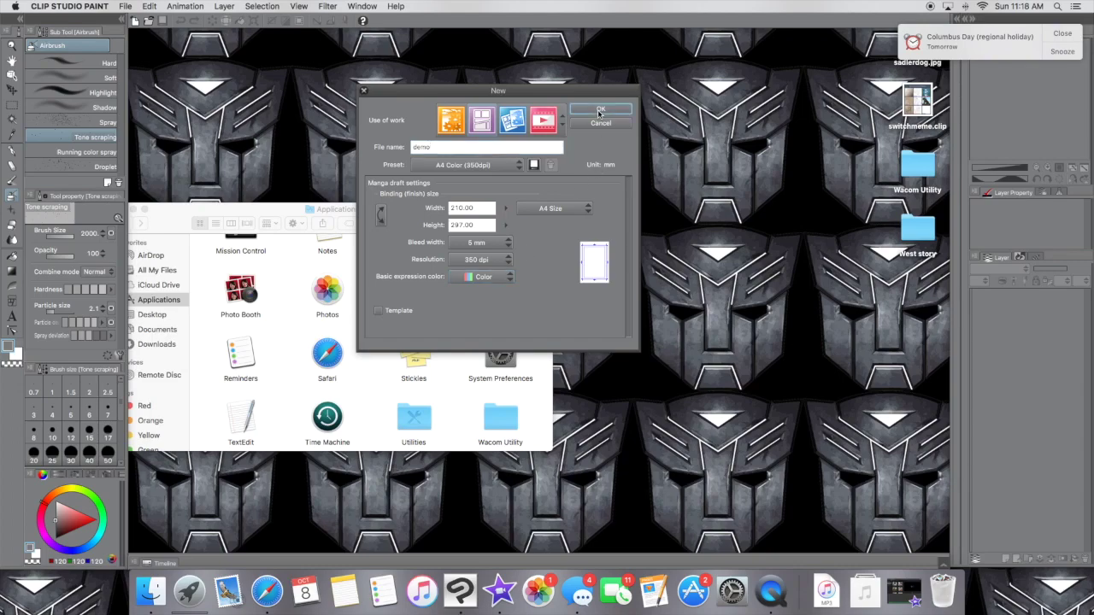
# Step: Import the pencil sketch photo from the Downloads folder onto the demo canvas
pyautogui.click(128, 5)
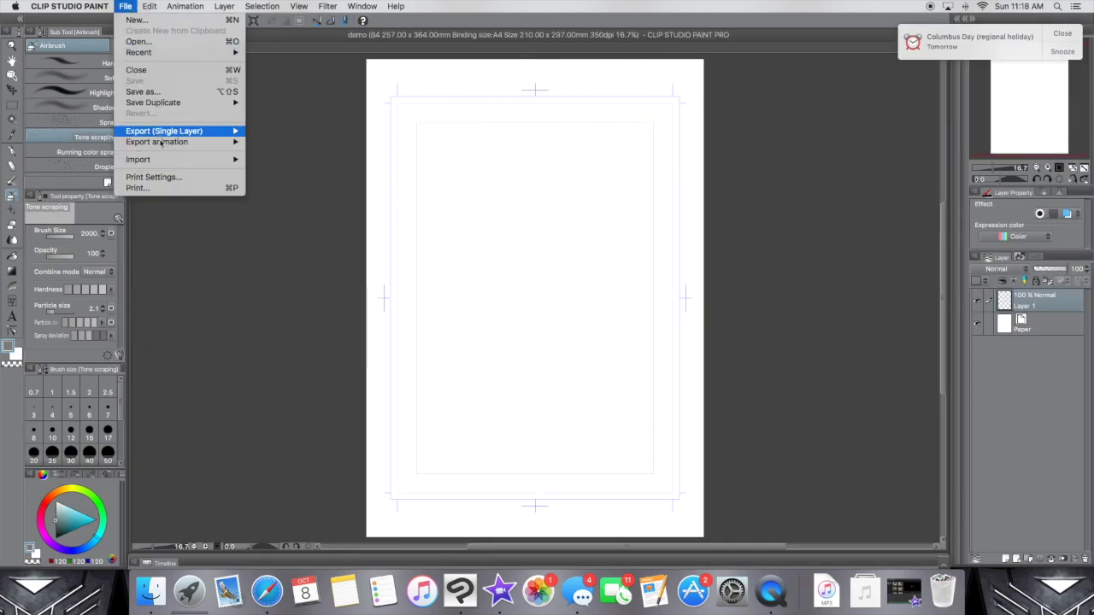
pyautogui.moveTo(232, 159)
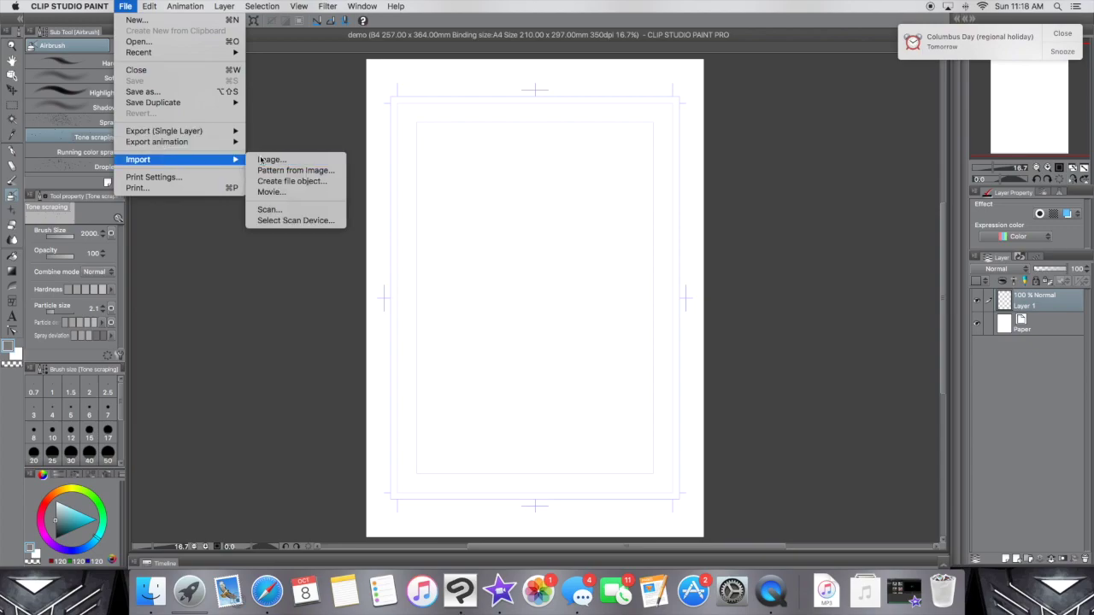
pyautogui.click(265, 160)
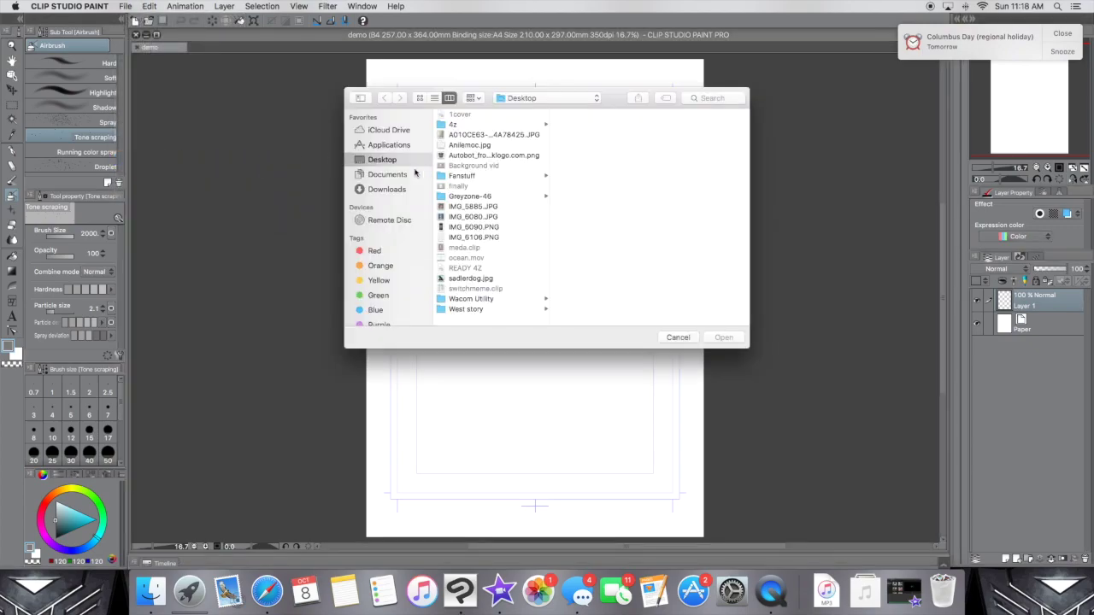
pyautogui.click(385, 189)
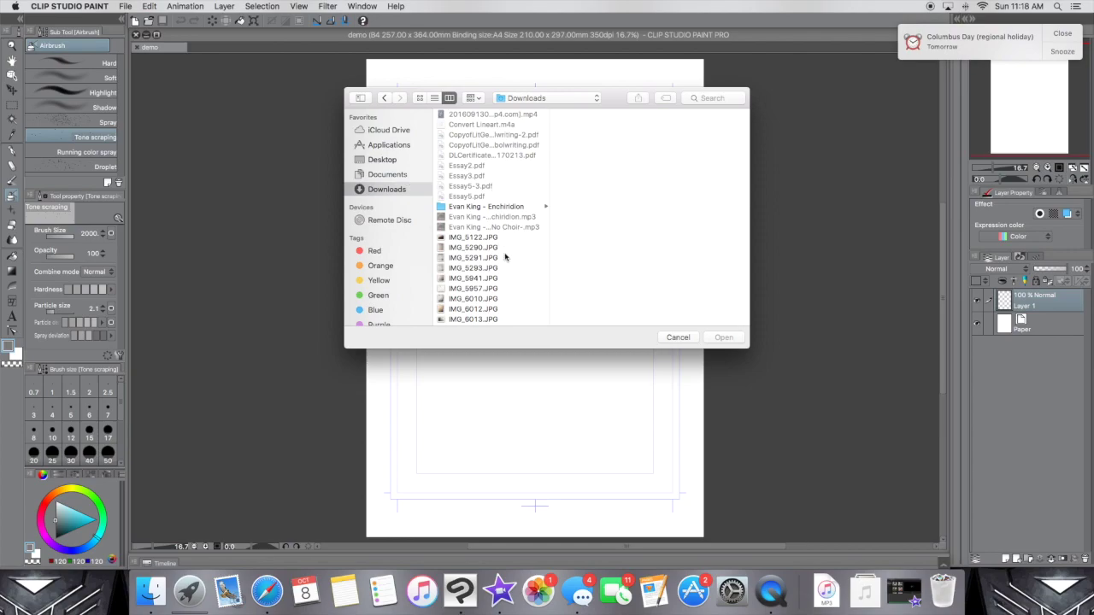
pyautogui.click(496, 297)
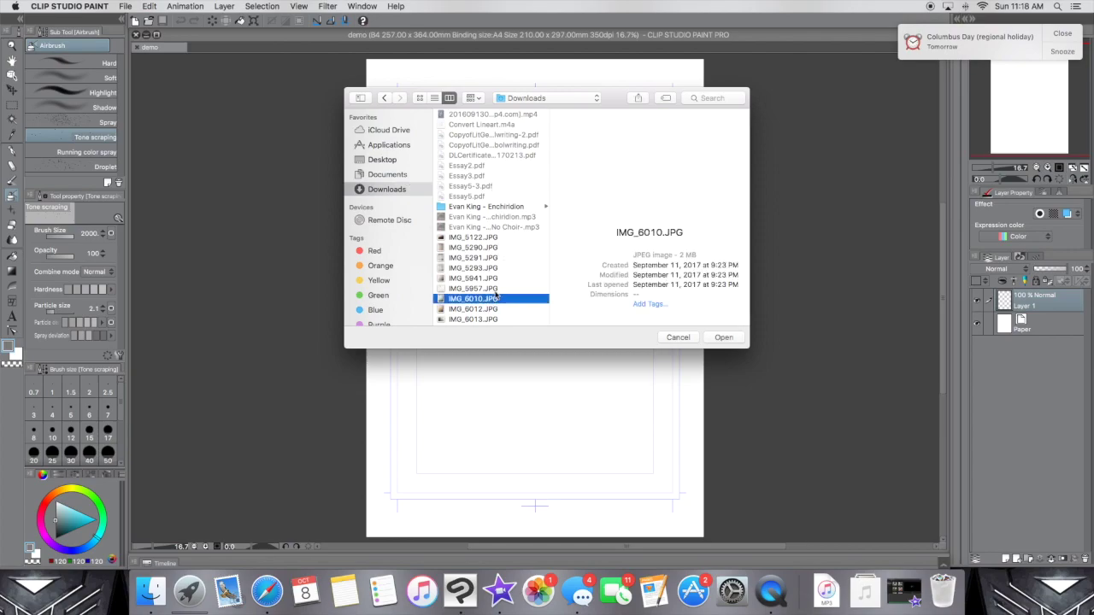
pyautogui.click(493, 260)
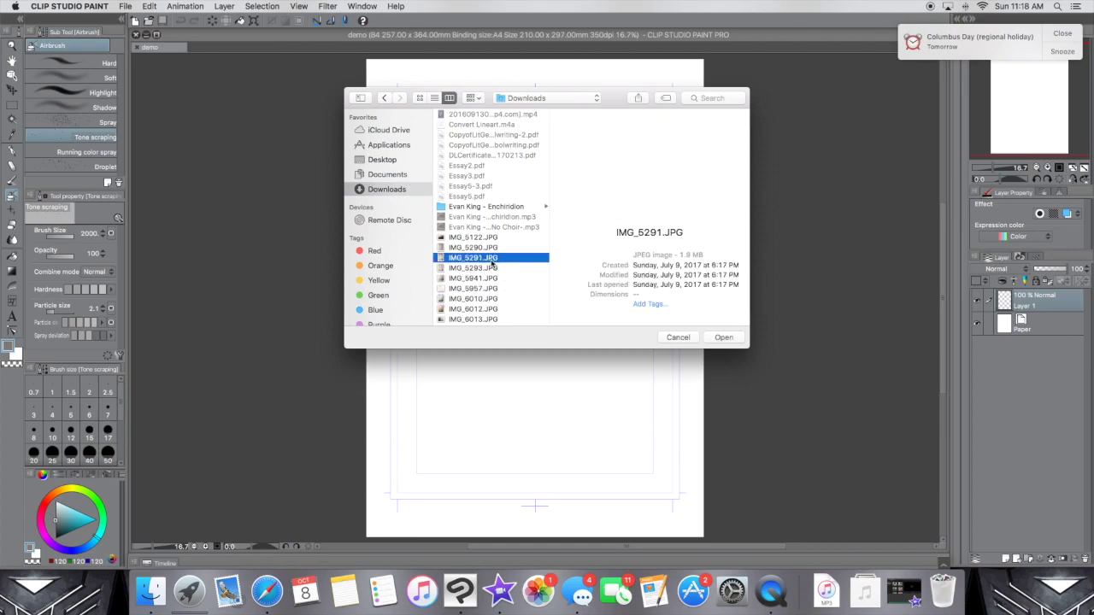
pyautogui.doubleClick(494, 260)
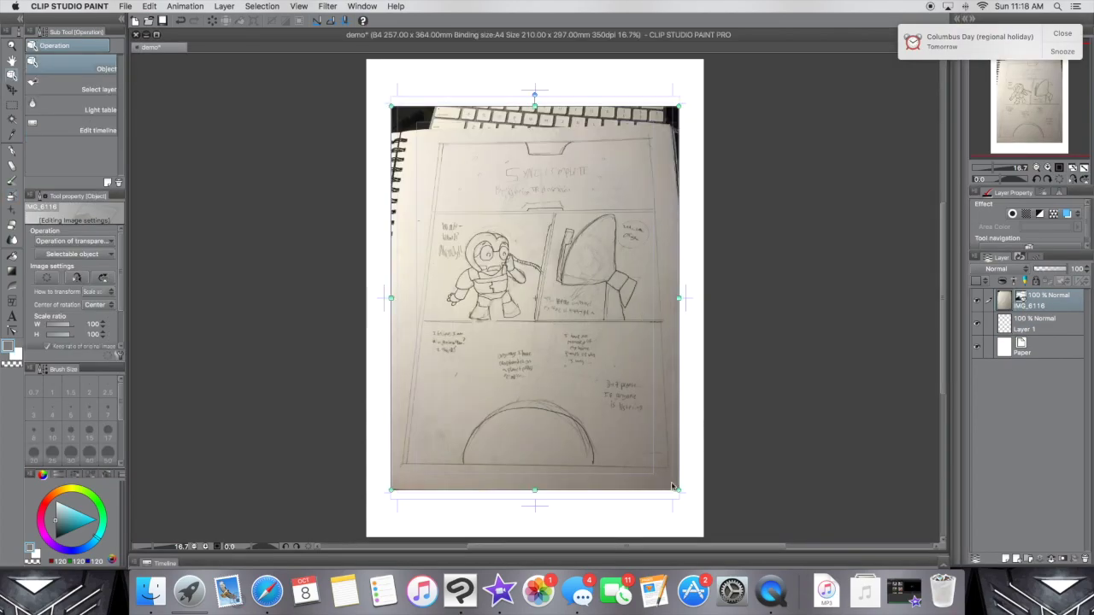
# Step: Scale the sketch photo to 111%, shift it up-left and rotate it slightly counter-clockwise
pyautogui.moveTo(678, 490); pyautogui.dragTo(709, 531)
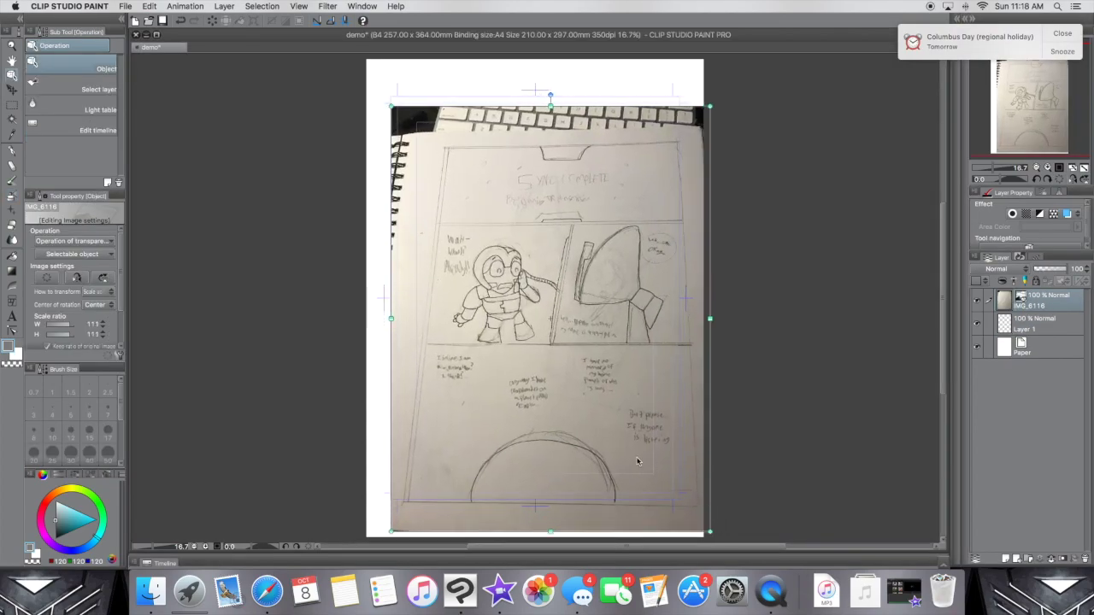
pyautogui.moveTo(635, 456); pyautogui.dragTo(620, 433)
pyautogui.moveTo(699, 508); pyautogui.dragTo(706, 500)
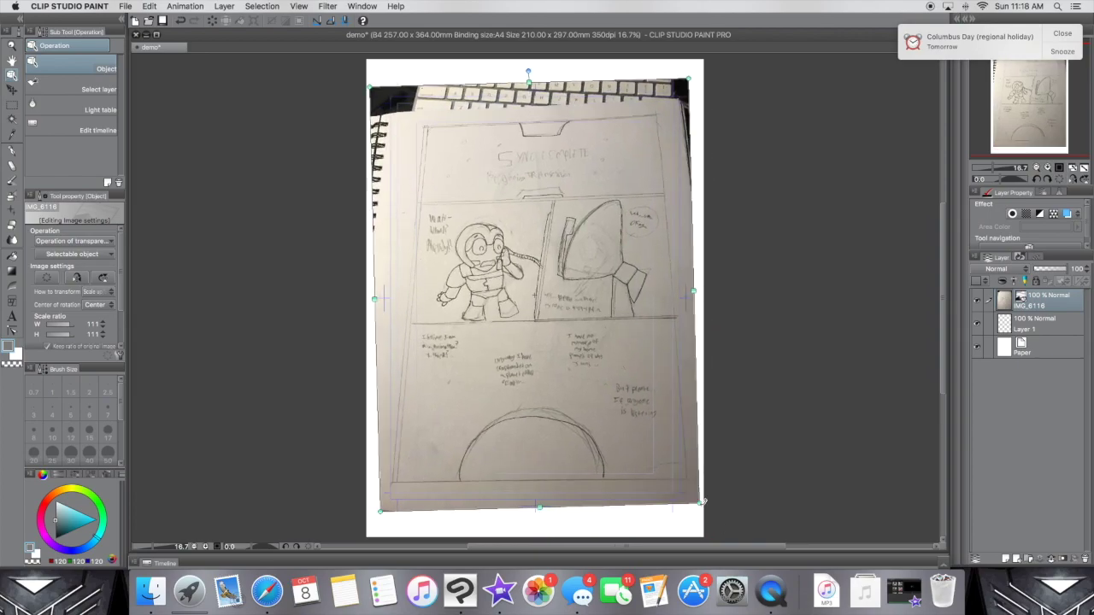
# Step: Rasterize the sketch photo layer and bring up Edit > Tonal Correction
pyautogui.click(266, 6)
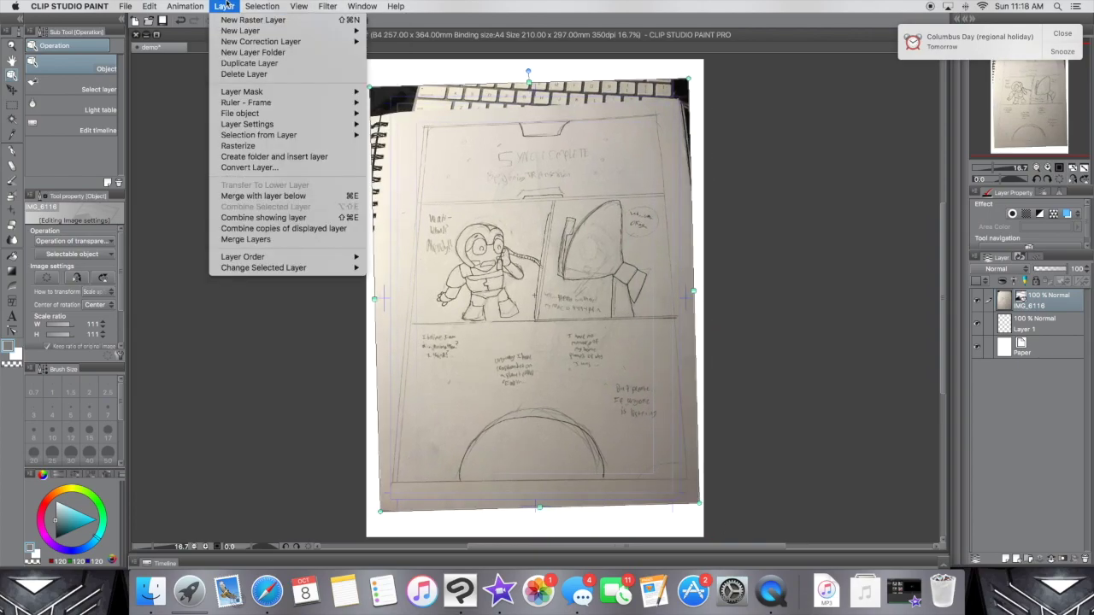
pyautogui.click(249, 146)
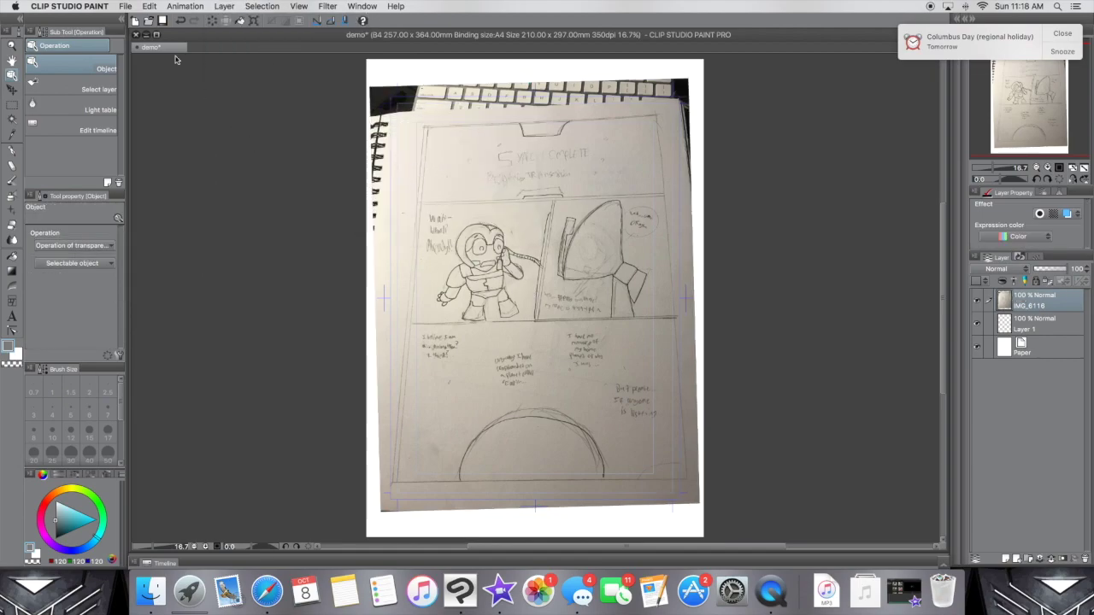
pyautogui.click(129, 6)
pyautogui.moveTo(245, 194)
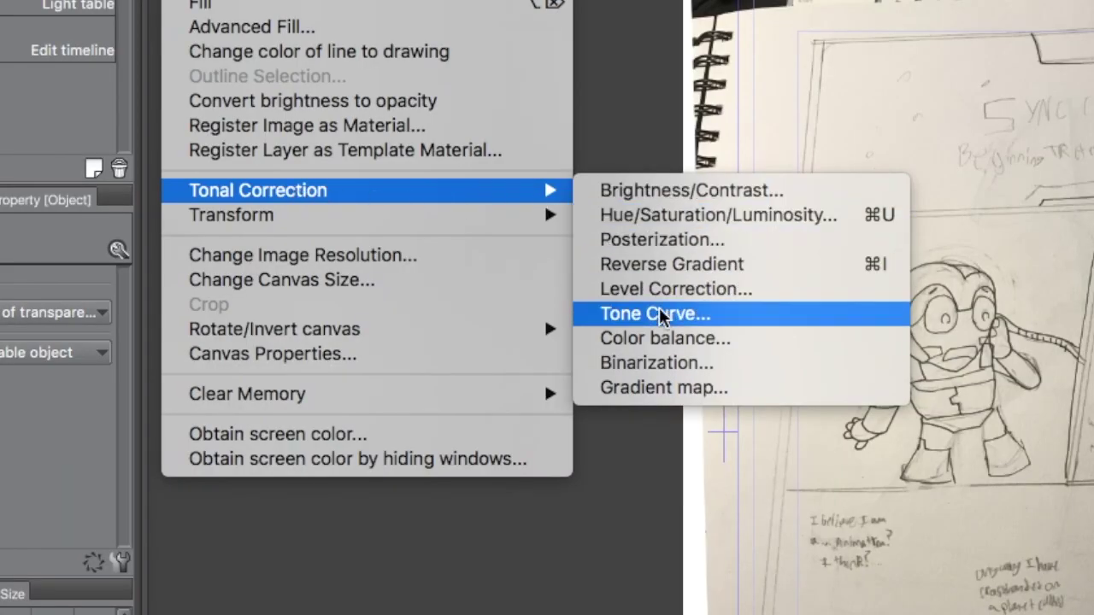
# Step: Binarize the sketch layer at threshold 130 into pure black-and-white line art
pyautogui.click(669, 362)
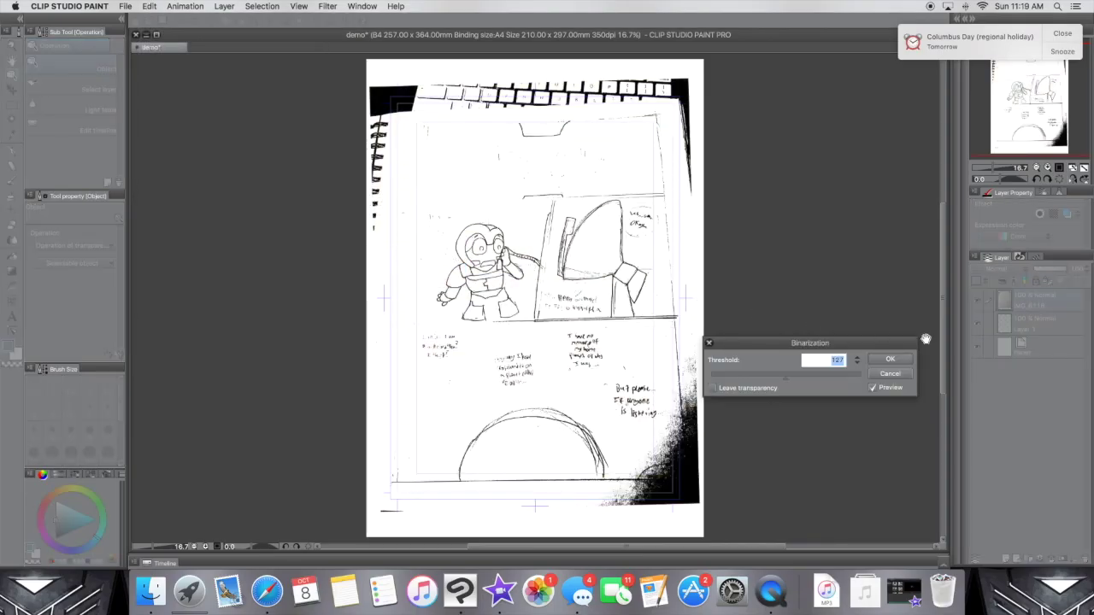
pyautogui.click(786, 381)
pyautogui.moveTo(786, 380); pyautogui.dragTo(783, 381)
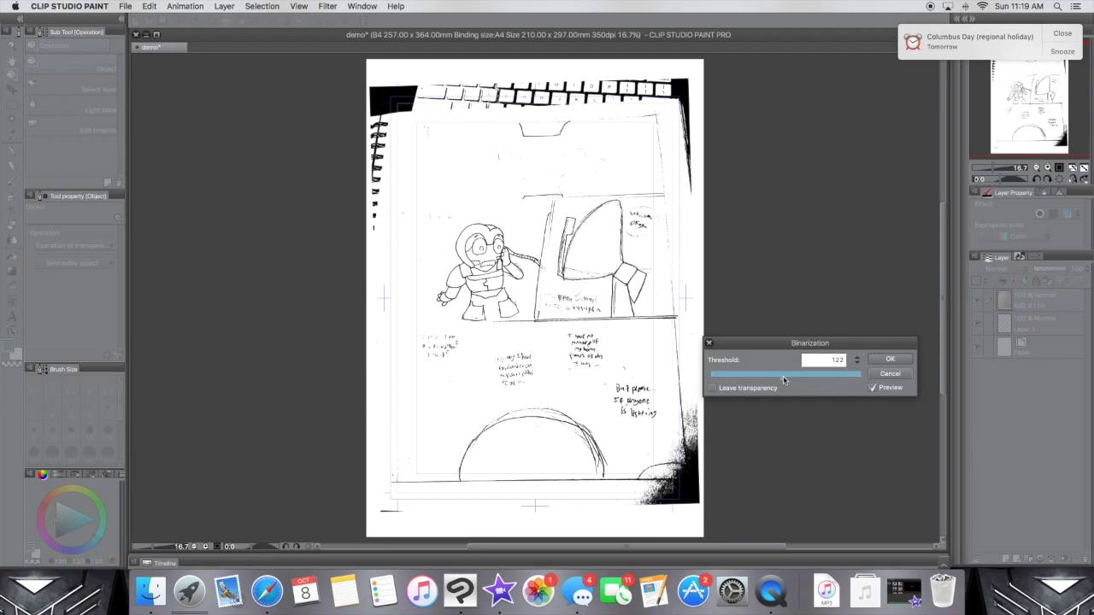
pyautogui.moveTo(783, 380); pyautogui.dragTo(788, 380)
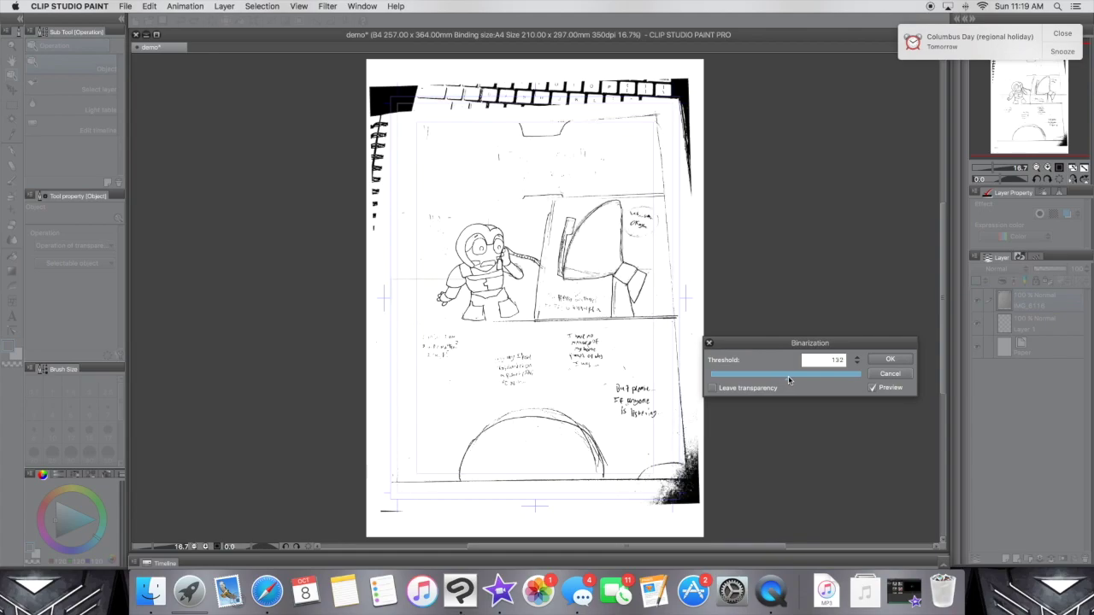
pyautogui.moveTo(789, 381); pyautogui.dragTo(787, 381)
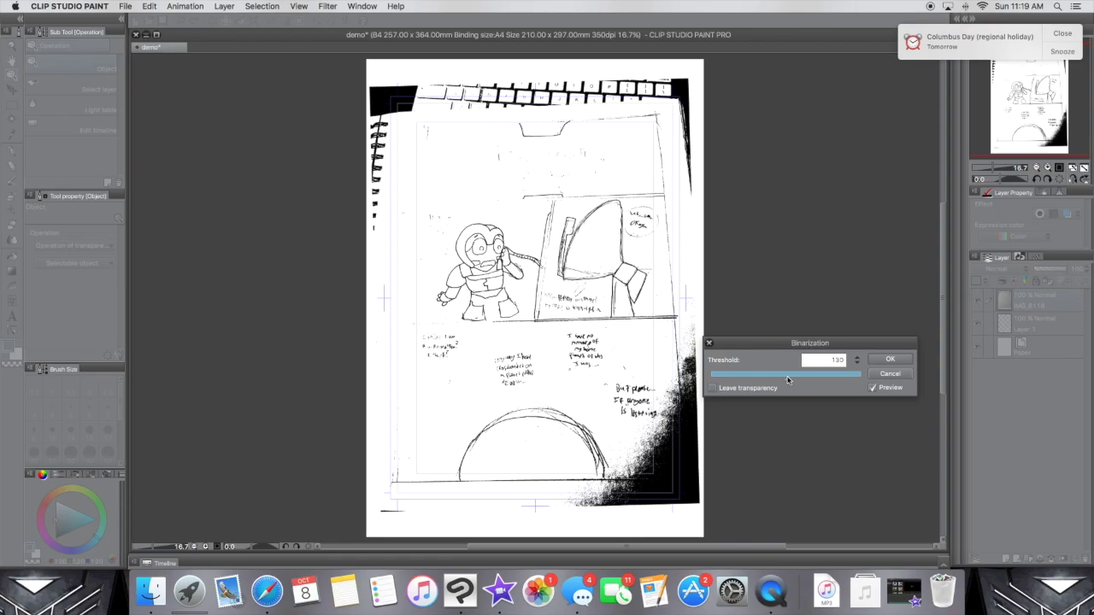
pyautogui.click(876, 359)
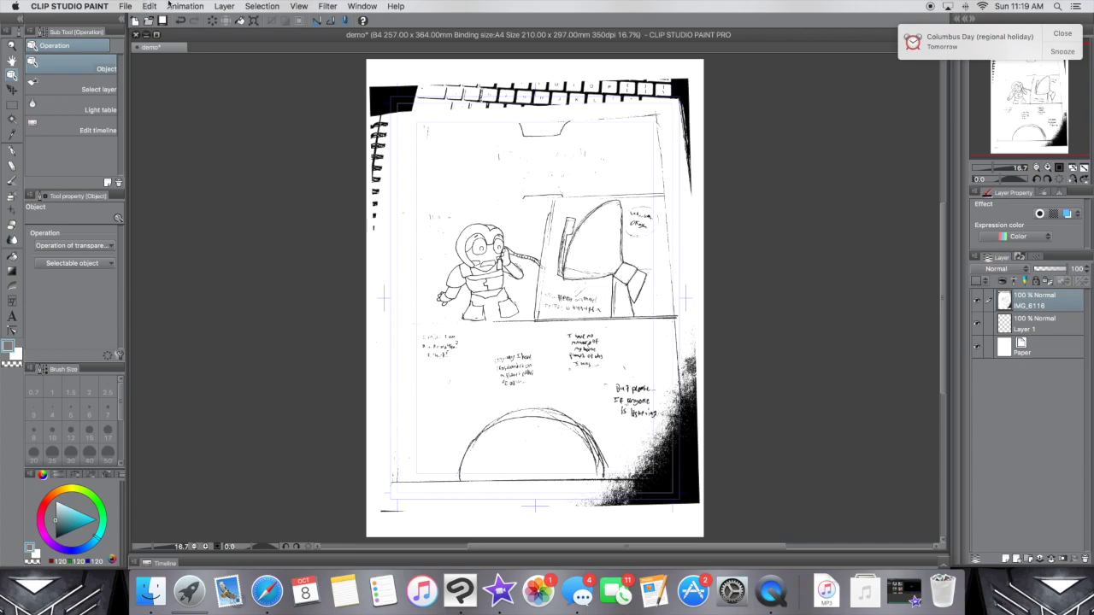
pyautogui.click(220, 6)
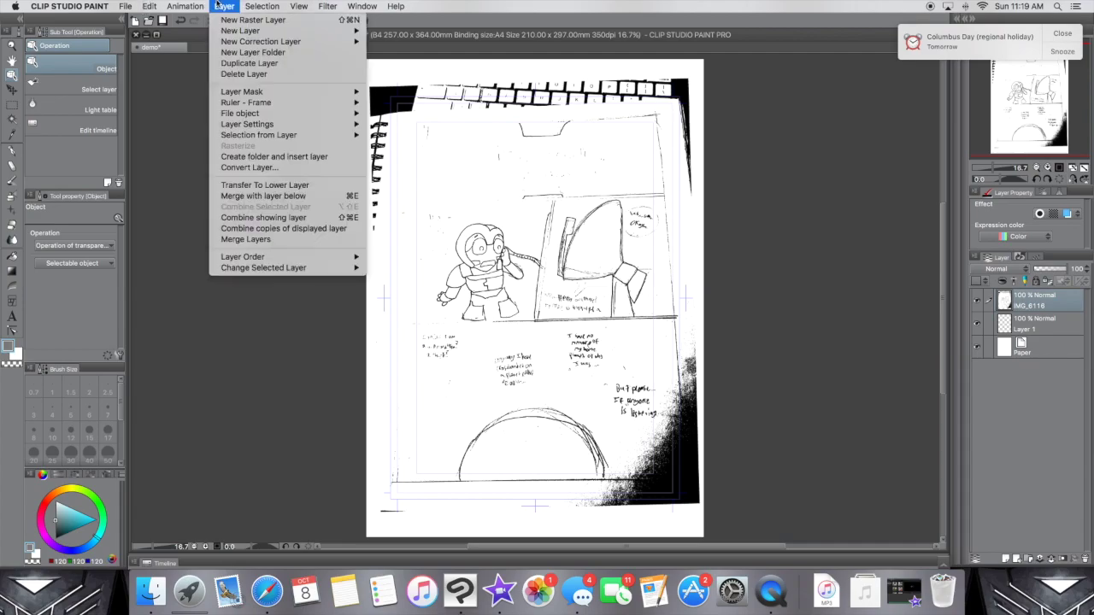
# Step: Convert the IMG_6116 2 layer to a raster layer with Monochrome expression color
pyautogui.click(279, 168)
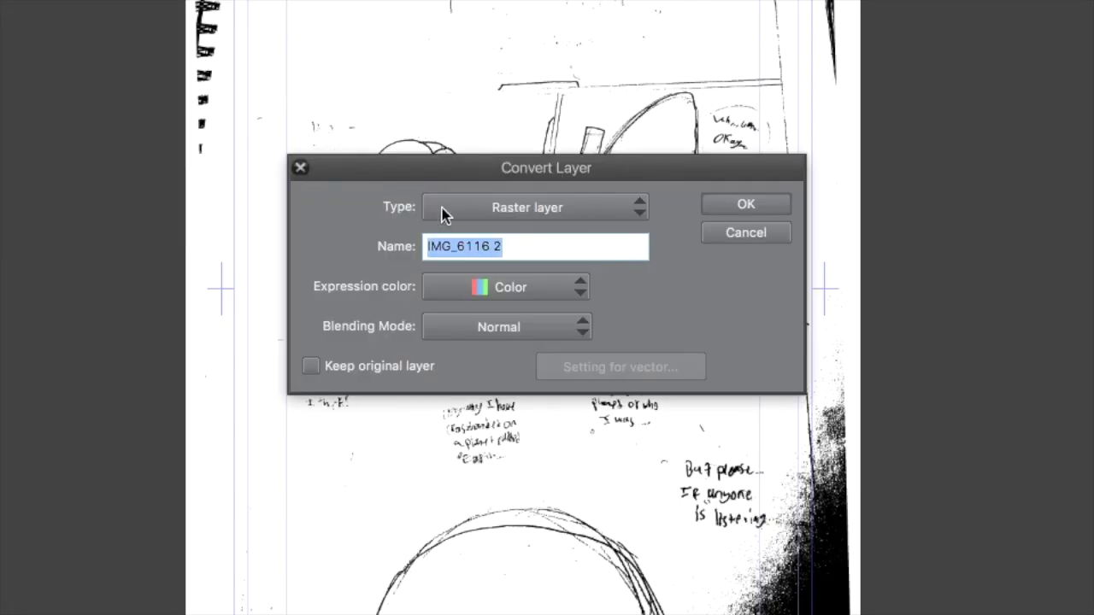
pyautogui.click(511, 291)
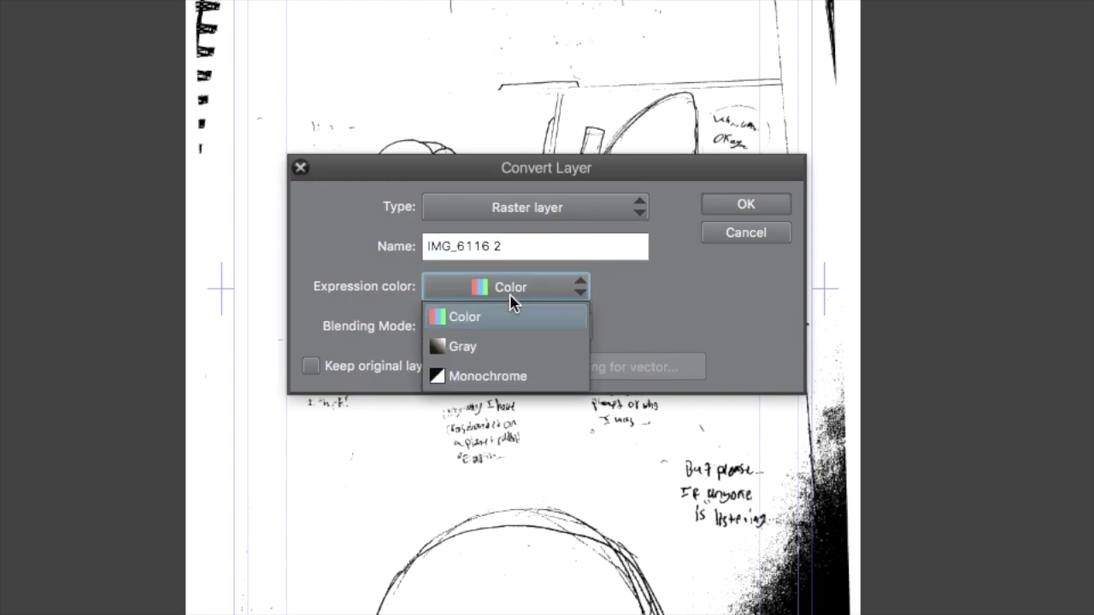
pyautogui.click(529, 370)
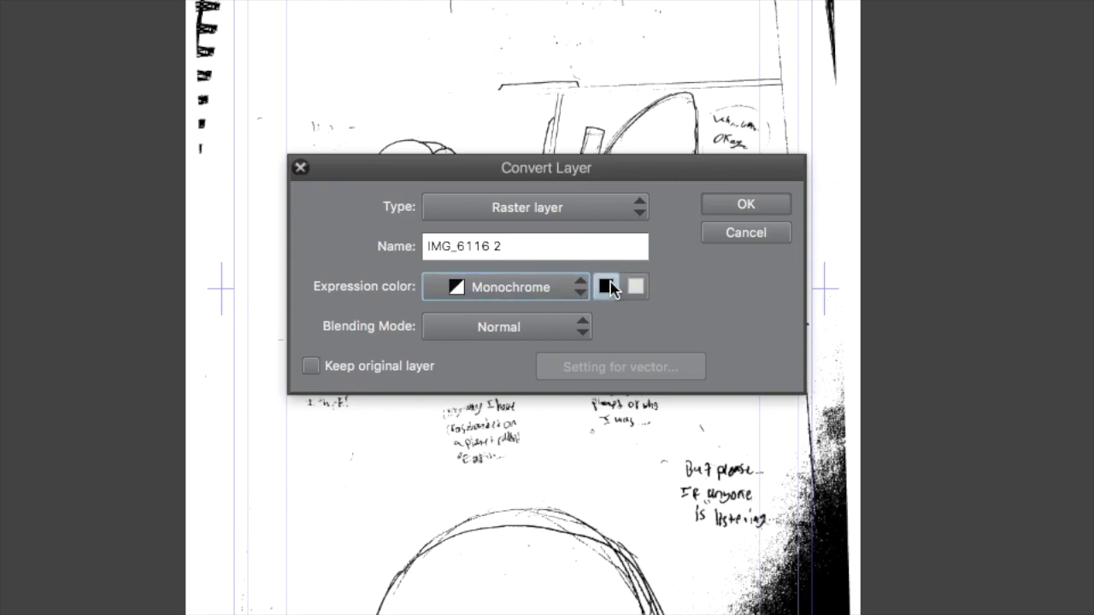
pyautogui.click(755, 205)
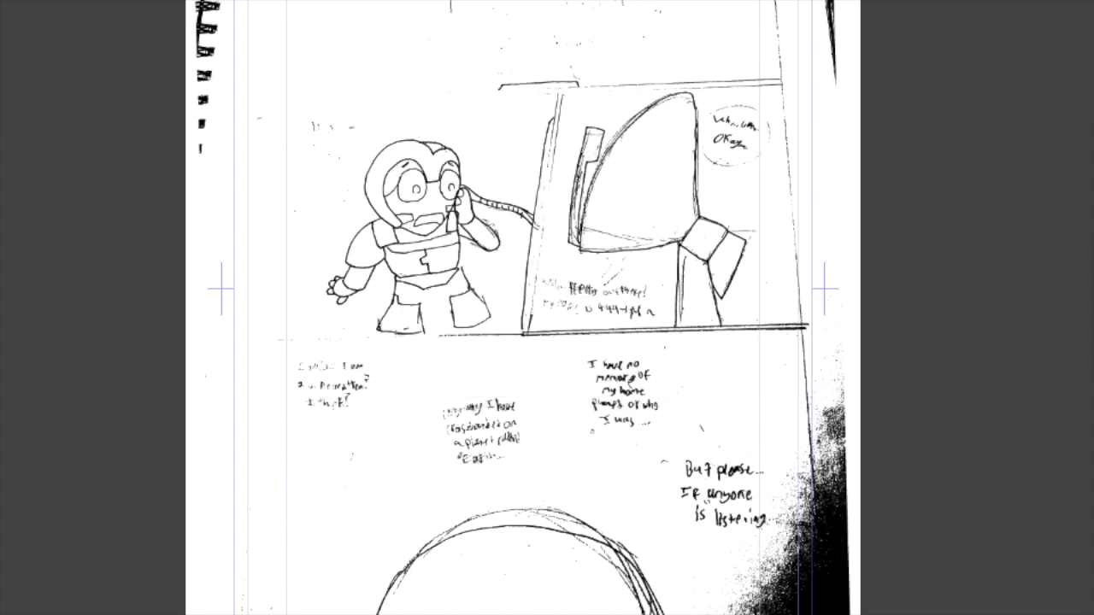
# Step: Color the paper layer red and erase the bottom-right black smudges on IMG_6116 2
pyautogui.moveTo(549, 188); pyautogui.dragTo(579, 189)
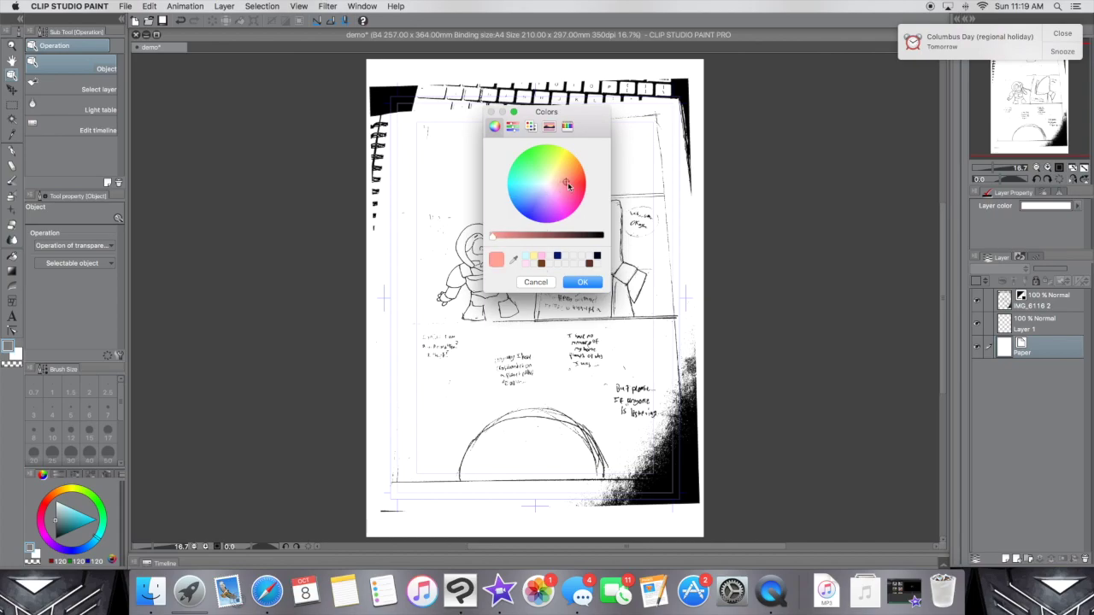
pyautogui.click(590, 282)
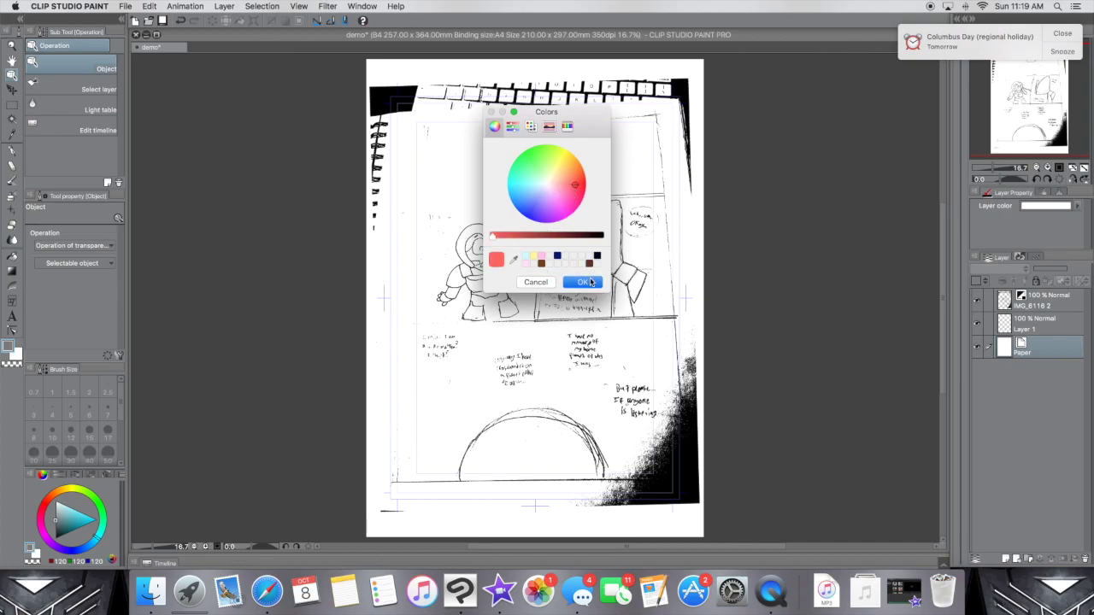
pyautogui.click(1059, 305)
pyautogui.click(12, 225)
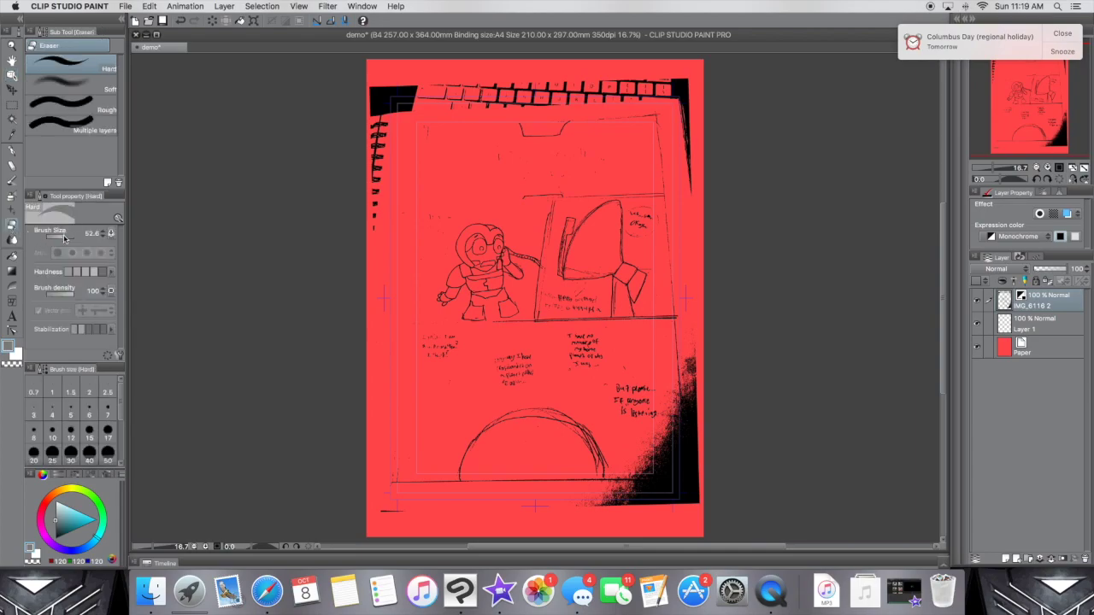
pyautogui.moveTo(68, 239); pyautogui.dragTo(71, 239)
pyautogui.click(678, 483)
pyautogui.moveTo(650, 500)
pyautogui.mouseDown()
pyautogui.moveTo(599, 519)
pyautogui.moveTo(651, 518)
pyautogui.moveTo(673, 488)
pyautogui.moveTo(698, 423)
pyautogui.moveTo(701, 367)
pyautogui.mouseUp()
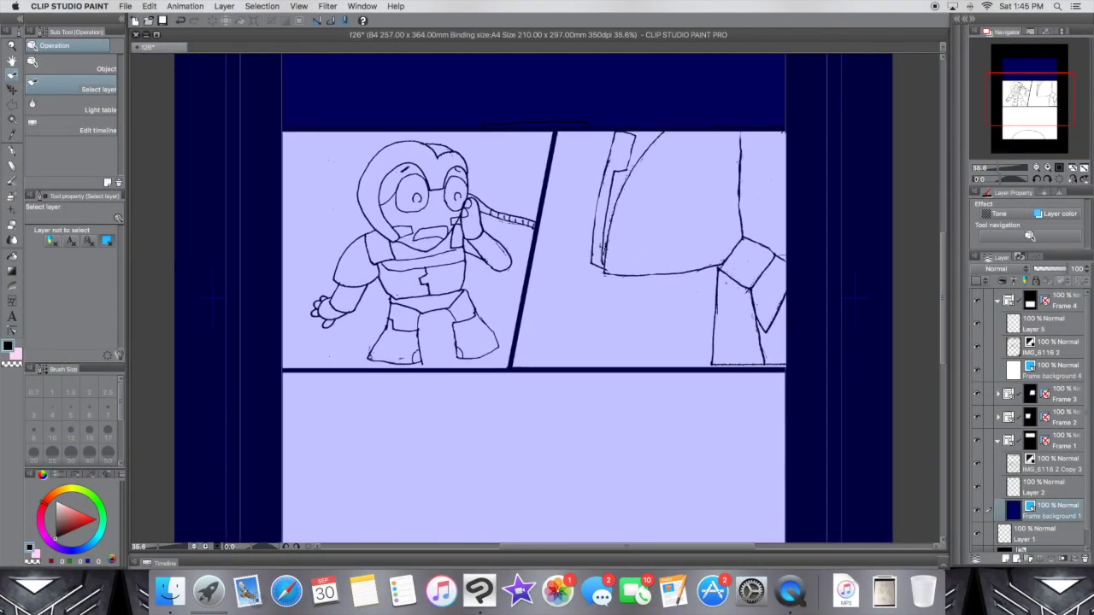
# Step: On a new layer, fill the notch shape and thin strip black, then deselect
pyautogui.moveTo(1020, 87); pyautogui.dragTo(1019, 65)
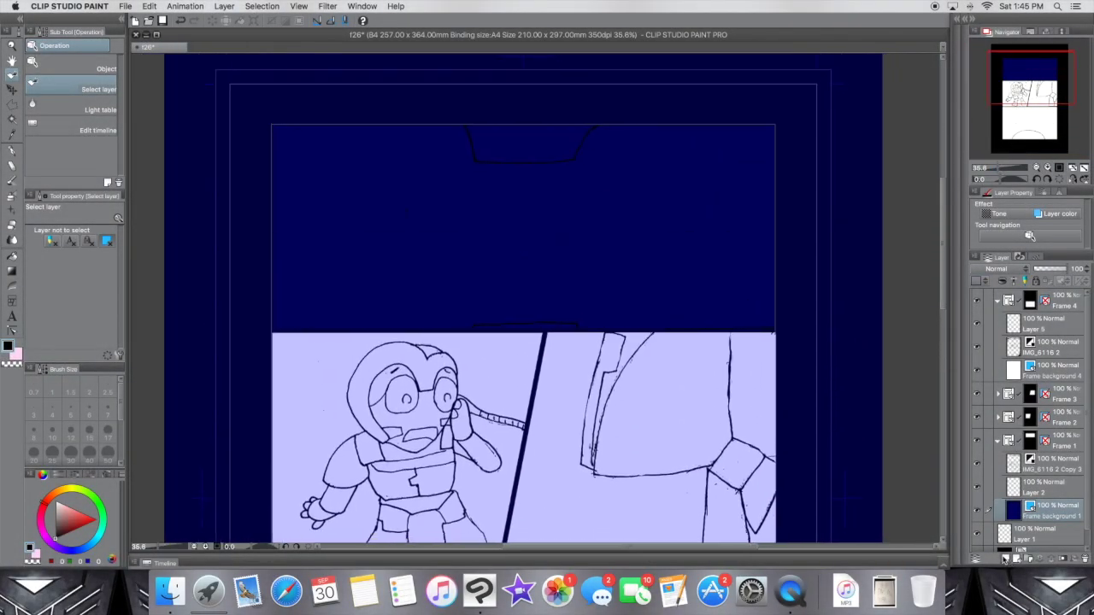
pyautogui.click(1005, 559)
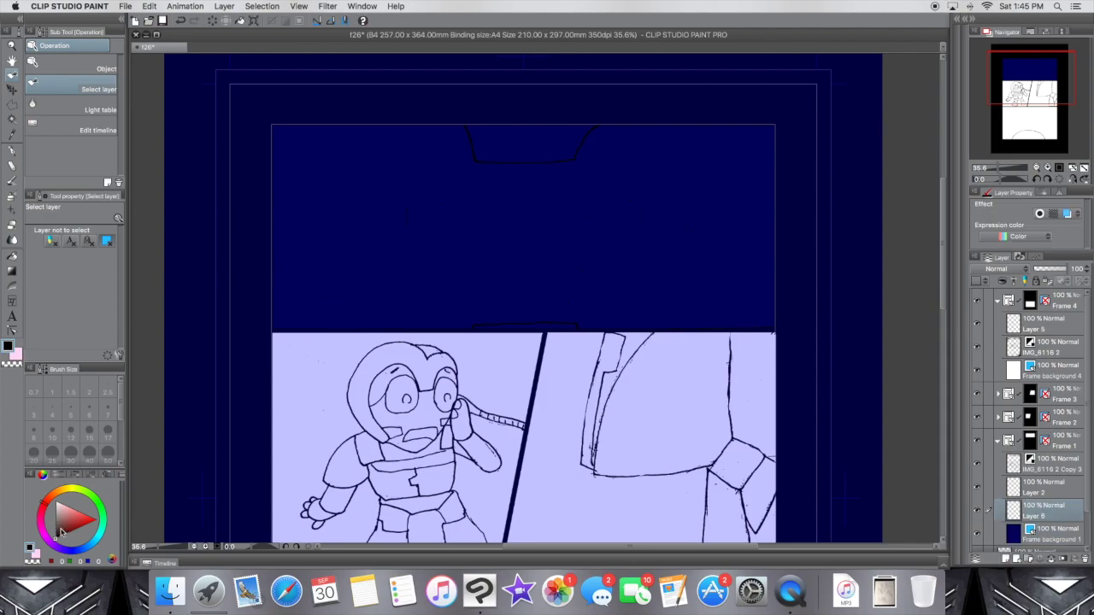
pyautogui.click(12, 120)
pyautogui.click(500, 142)
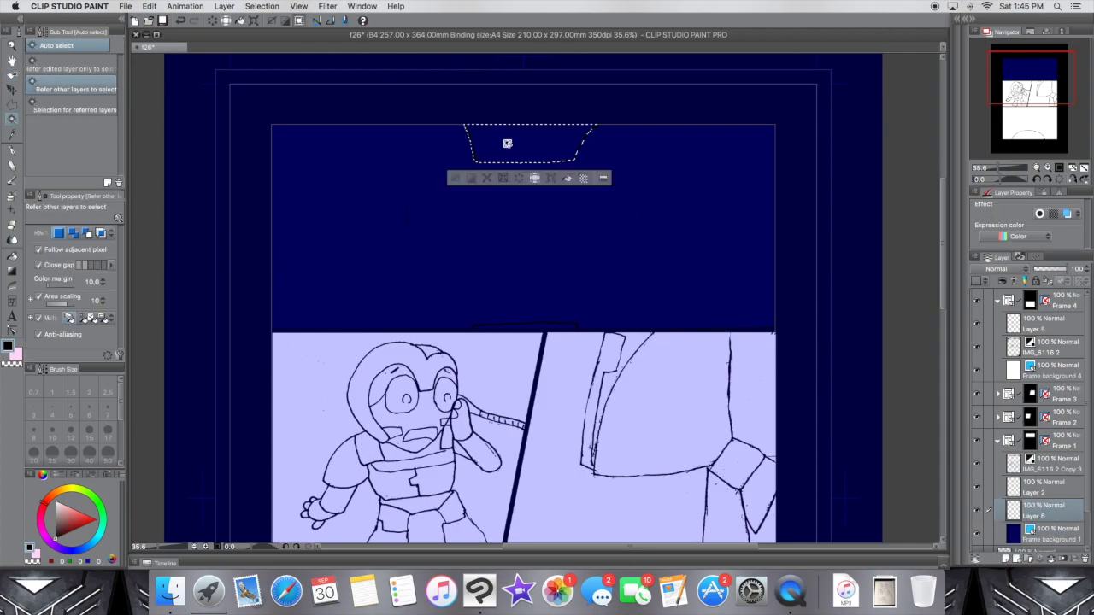
pyautogui.click(532, 328)
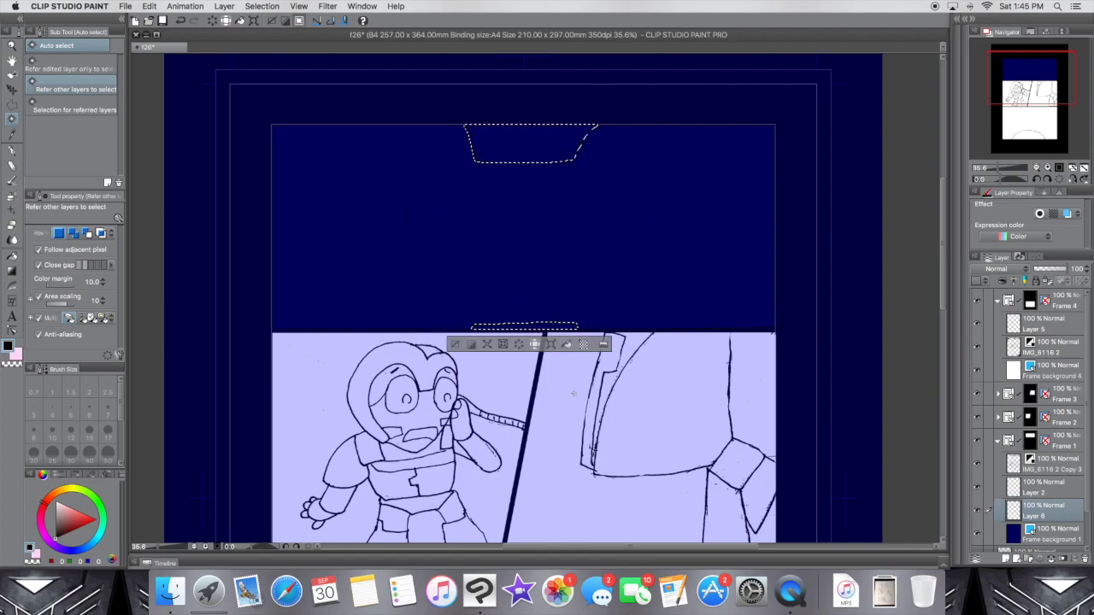
pyautogui.click(569, 343)
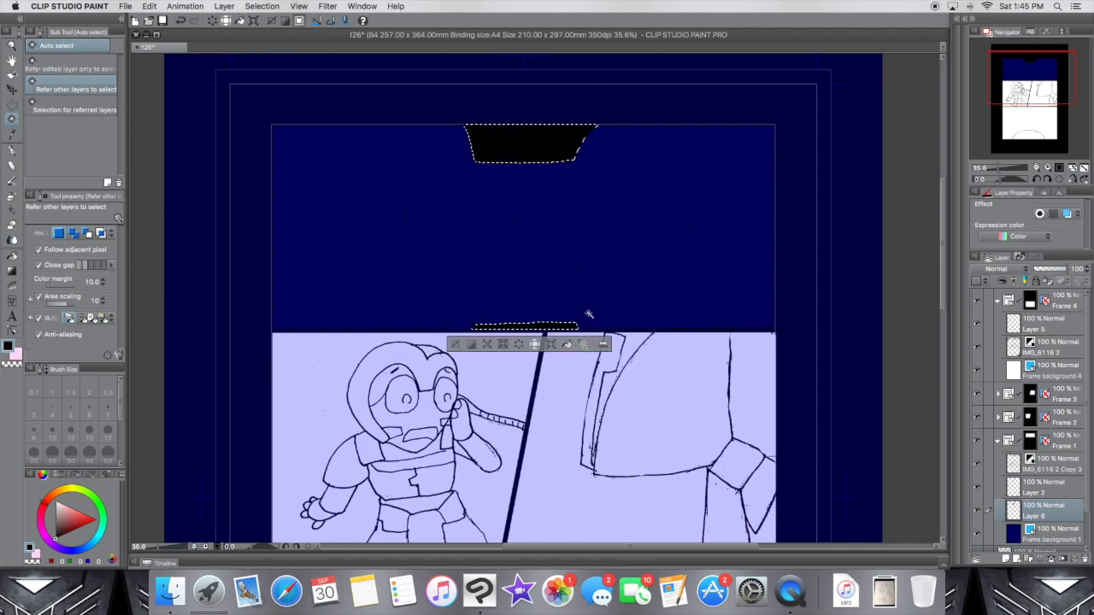
pyautogui.click(262, 6)
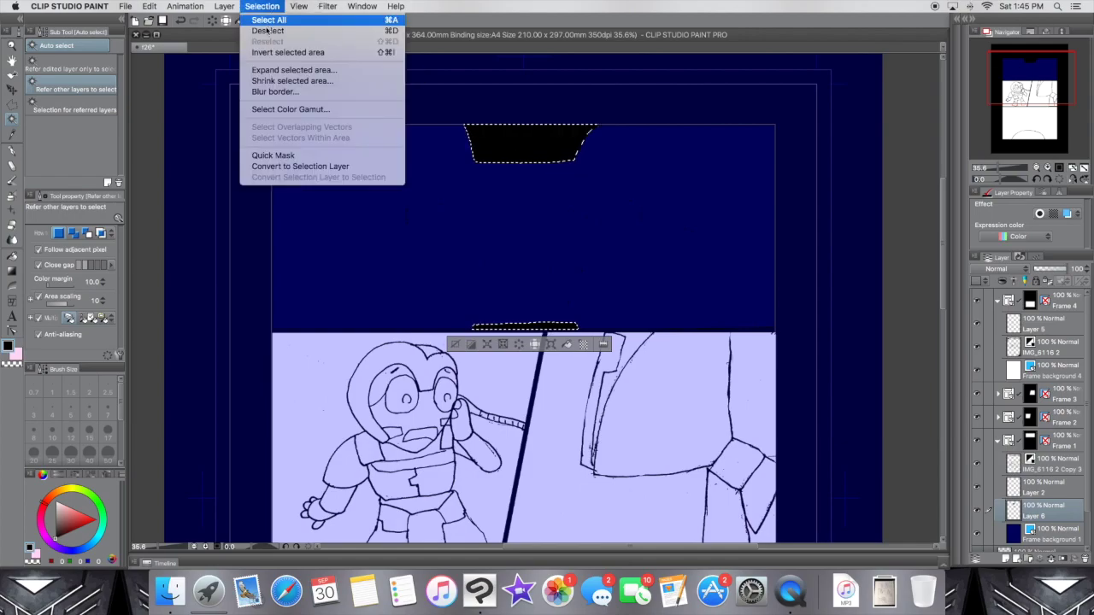
pyautogui.click(269, 30)
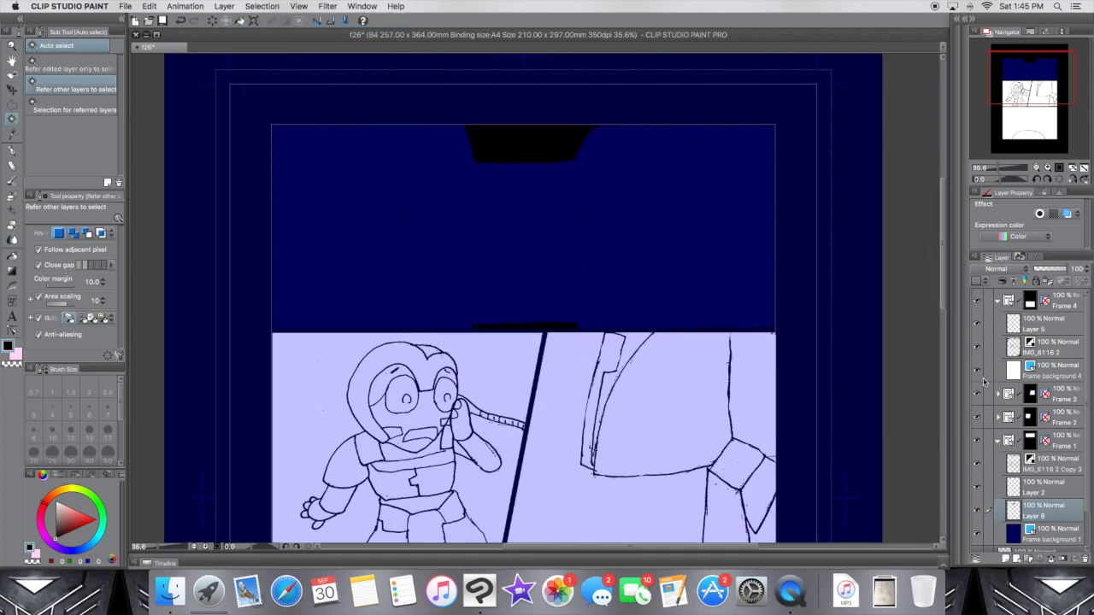
# Step: Spray white speckles across the dark blue top area on Layer 2 with the tone scraping airbrush
pyautogui.click(1016, 368)
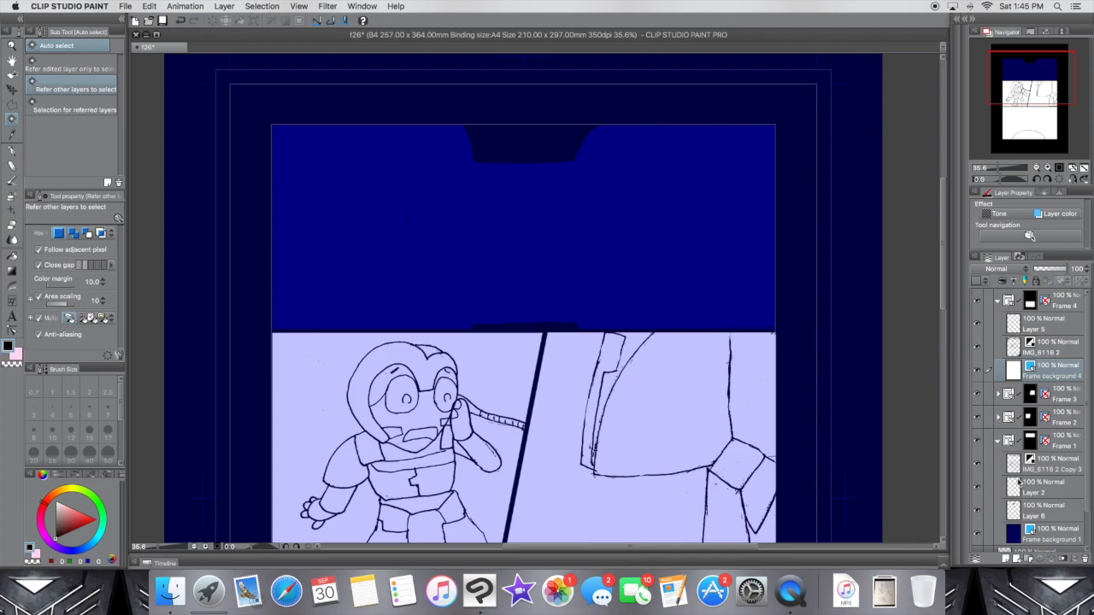
pyautogui.click(1014, 528)
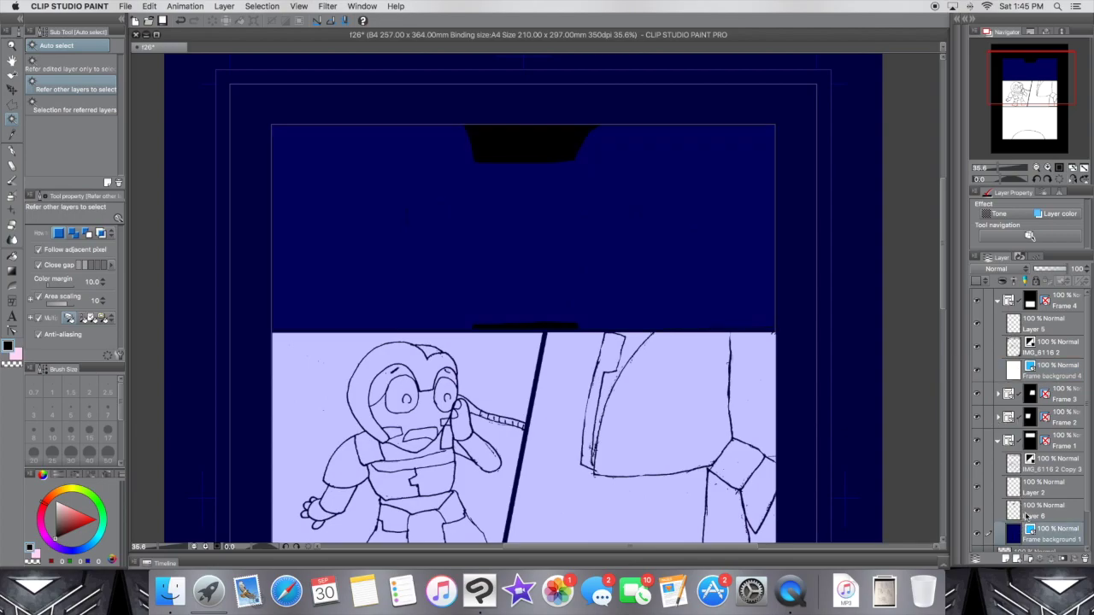
pyautogui.click(1013, 488)
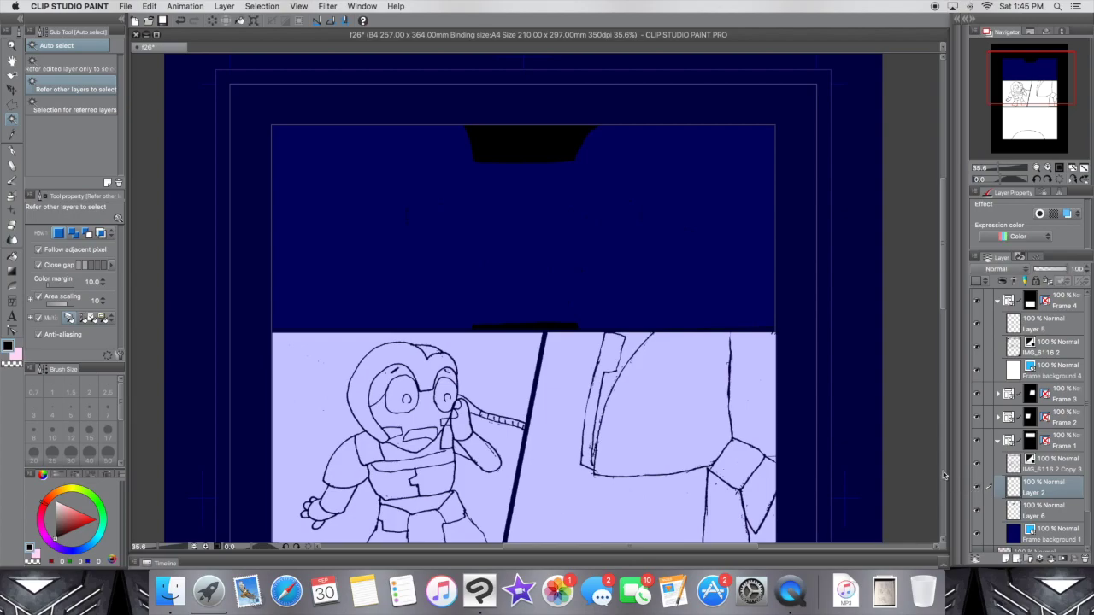
pyautogui.press('x')
pyautogui.click(11, 197)
pyautogui.click(69, 140)
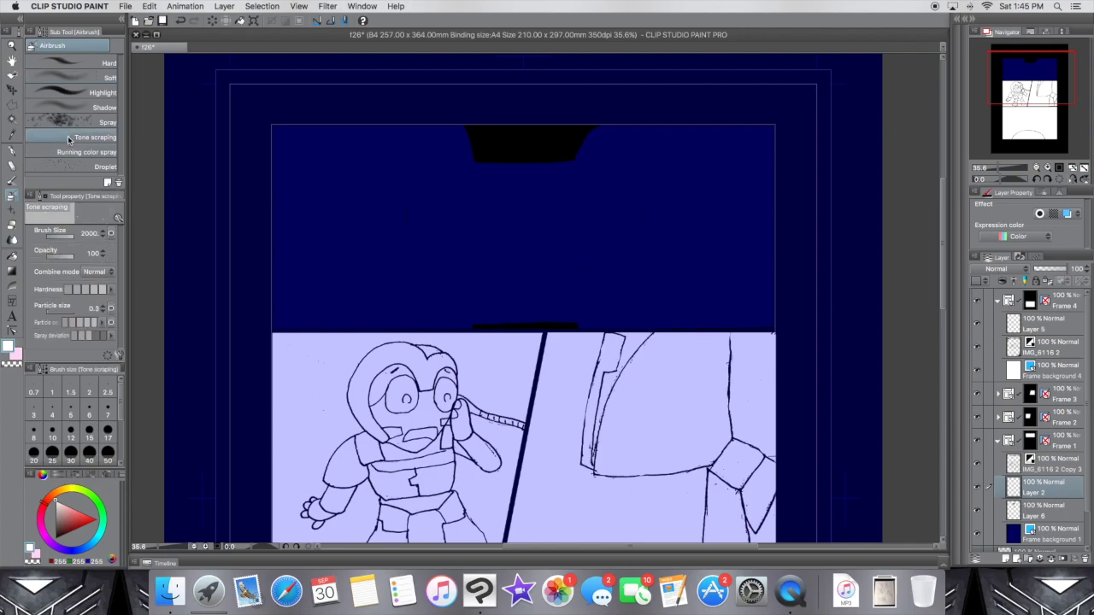
pyautogui.moveTo(208, 98)
pyautogui.mouseDown()
pyautogui.moveTo(390, 134)
pyautogui.moveTo(476, 122)
pyautogui.moveTo(846, 188)
pyautogui.mouseUp()
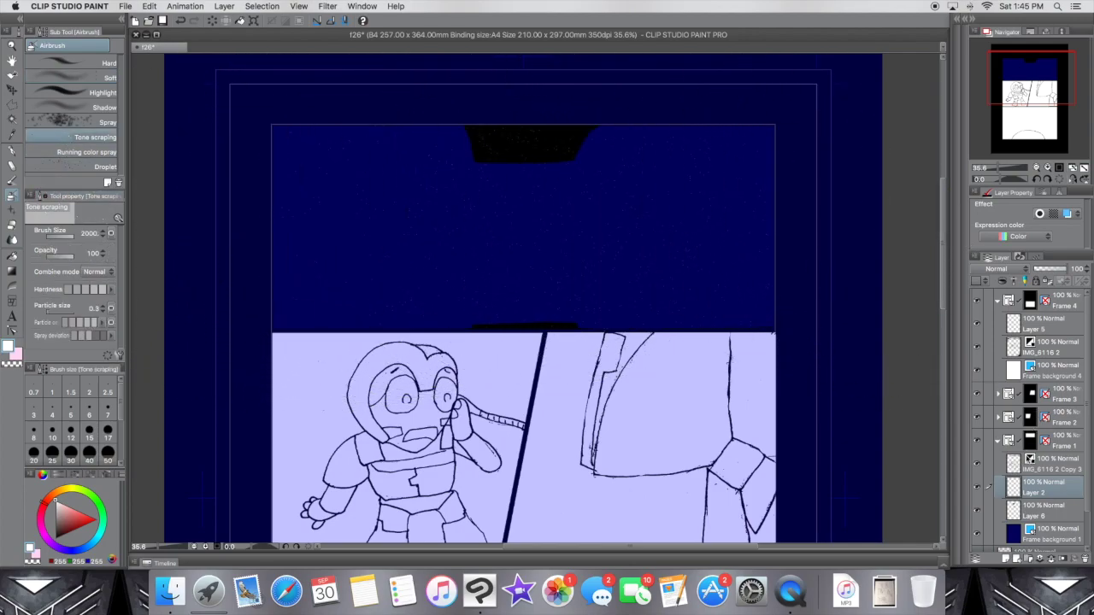